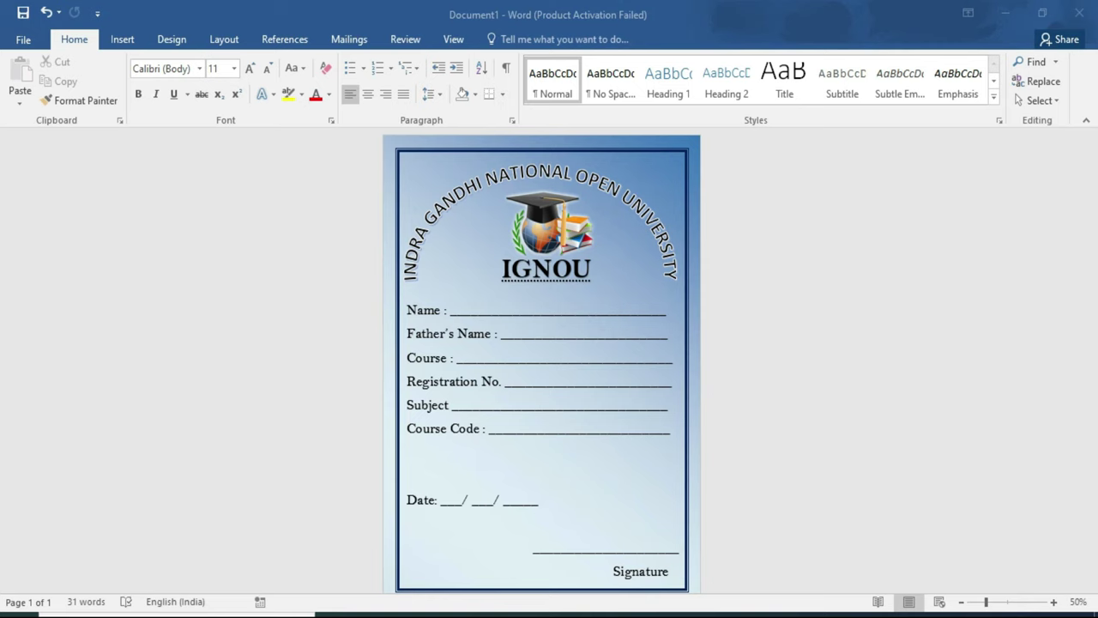
Start a new document and give its page a 4½ pt dark blue thick double-line box border.
{"action": "key", "text": "ctrl+n"}
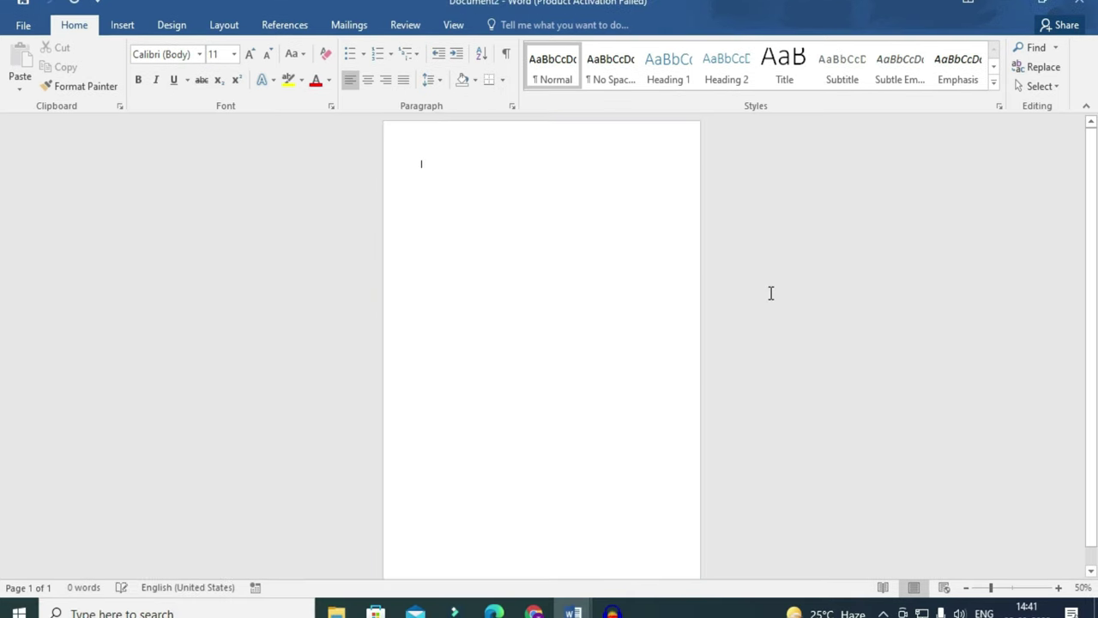
{"action": "scroll", "coordinate": [421, 295], "scroll_direction": "up", "scroll_amount": 7}
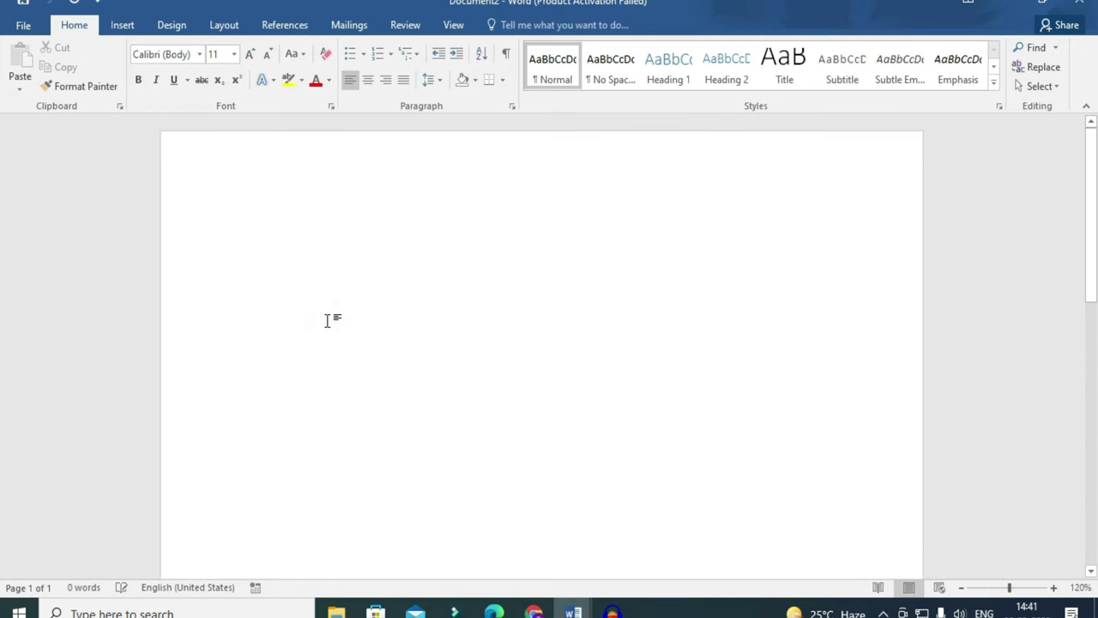
{"action": "left_click", "coordinate": [169, 27]}
{"action": "left_click", "coordinate": [1042, 82]}
{"action": "mouse_move", "coordinate": [618, 157]}
{"action": "left_mouse_down"}
{"action": "mouse_move", "coordinate": [662, 162]}
{"action": "mouse_move", "coordinate": [765, 112]}
{"action": "left_mouse_up"}
{"action": "left_click", "coordinate": [552, 225]}
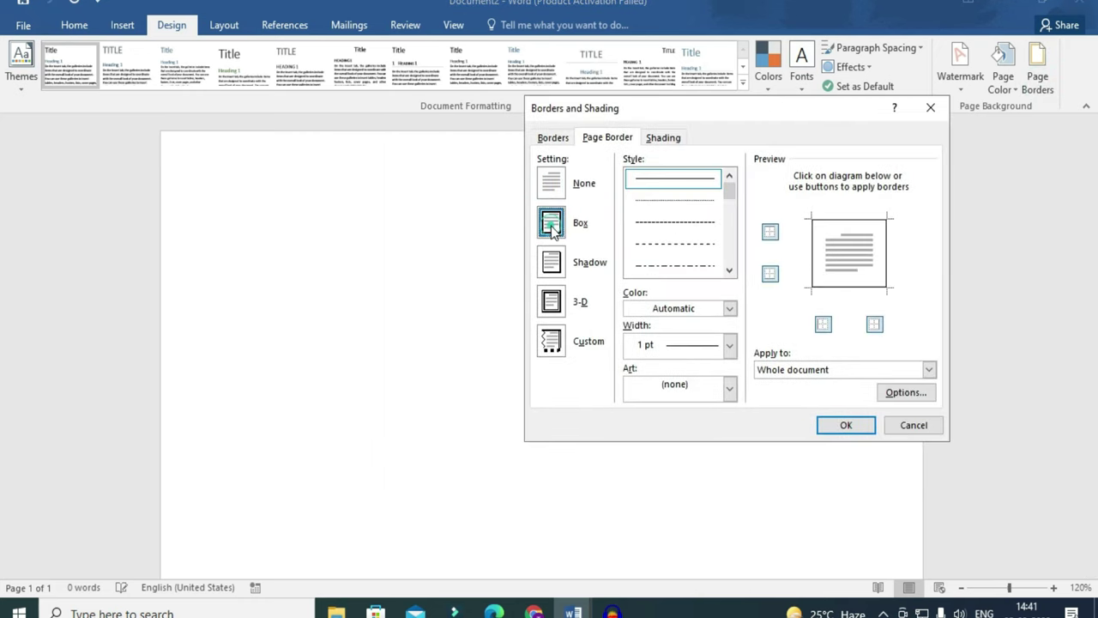
{"action": "left_click_drag", "start_coordinate": [729, 194], "coordinate": [729, 210]}
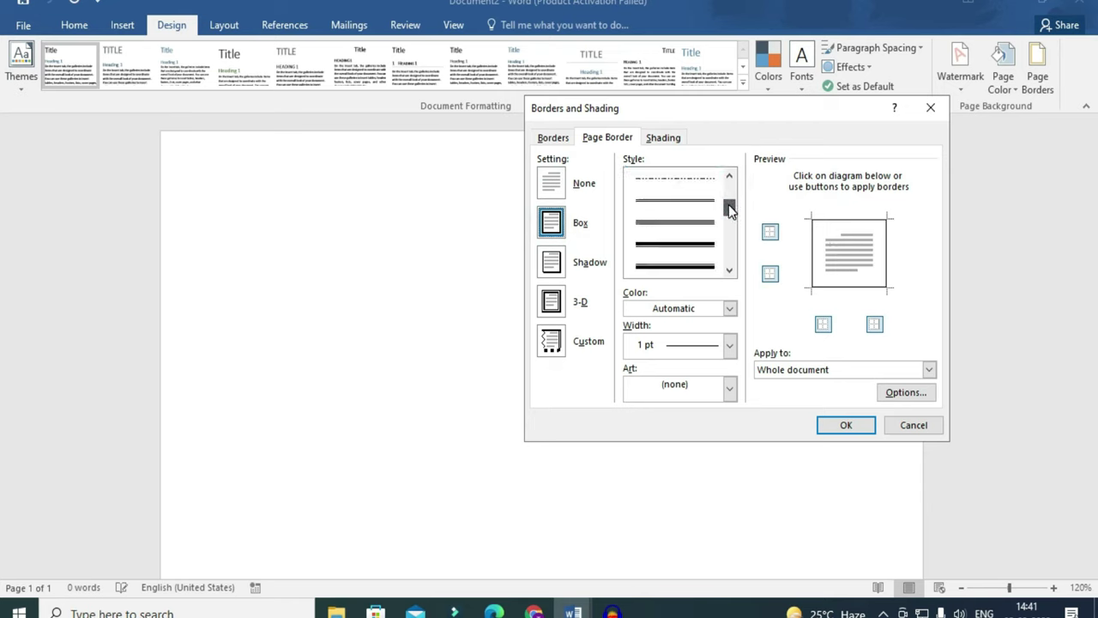
{"action": "left_click_drag", "start_coordinate": [728, 207], "coordinate": [728, 211]}
{"action": "left_click", "coordinate": [673, 249]}
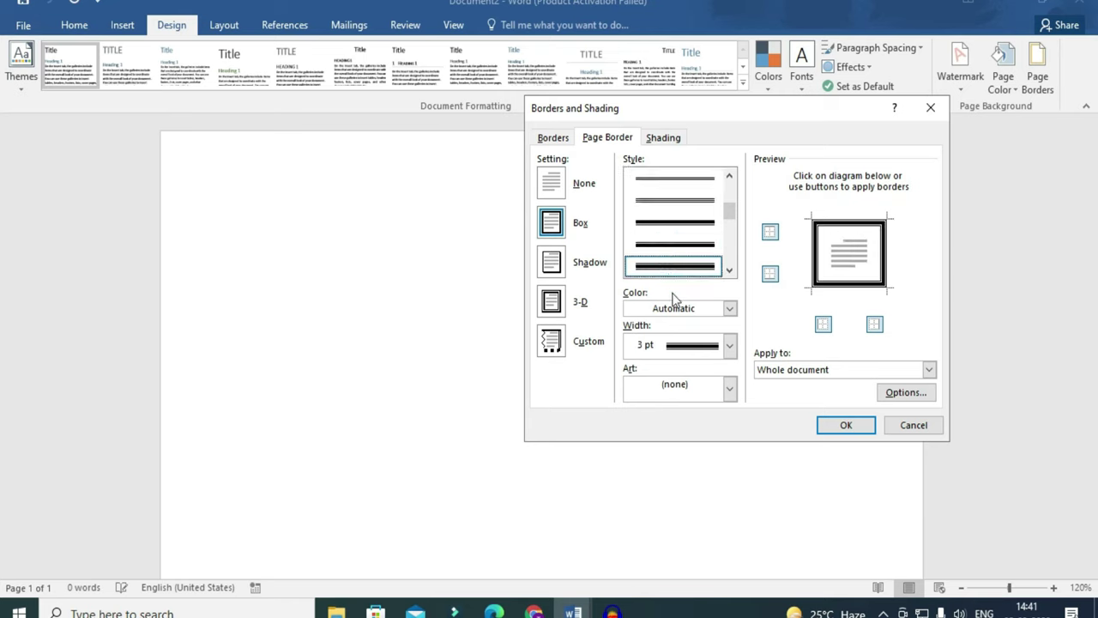
{"action": "left_click", "coordinate": [730, 310]}
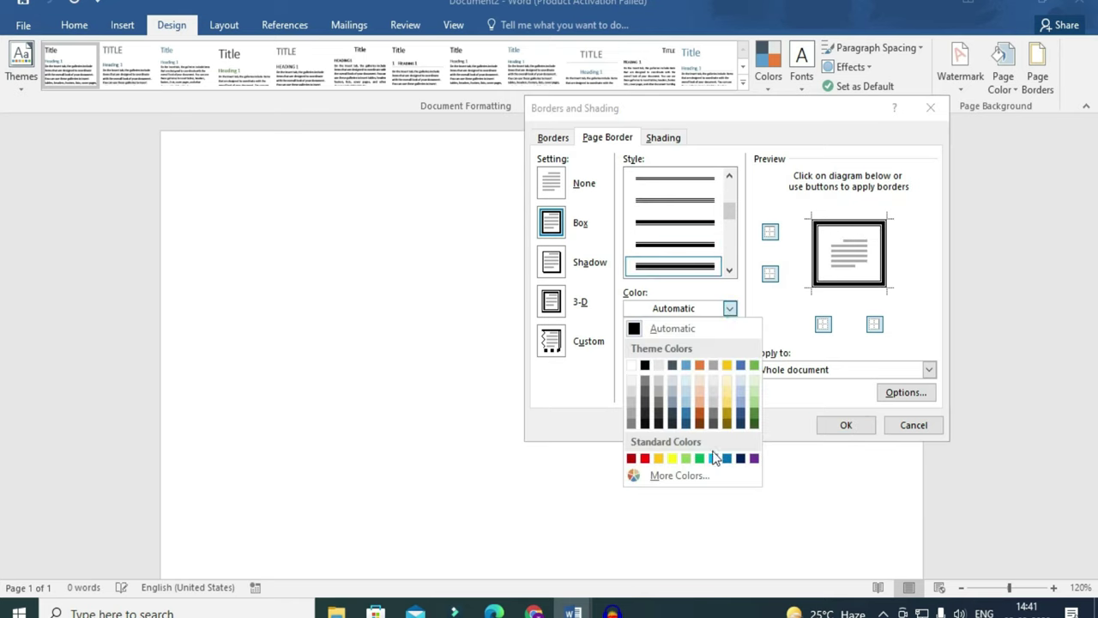
{"action": "left_click", "coordinate": [740, 458]}
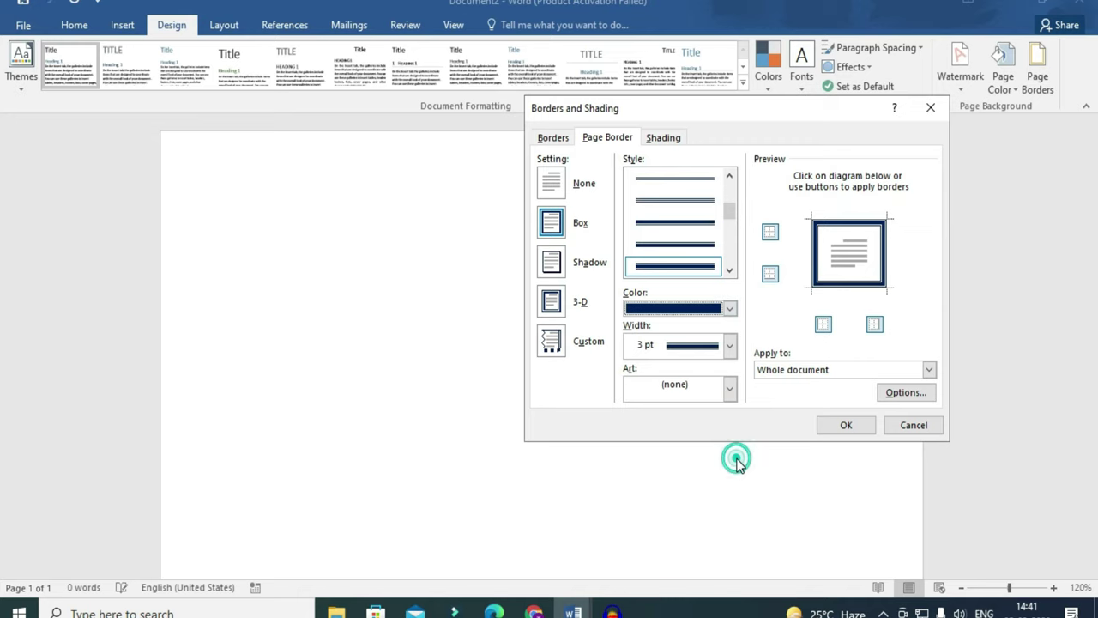
{"action": "left_click", "coordinate": [729, 346]}
{"action": "left_click", "coordinate": [670, 438]}
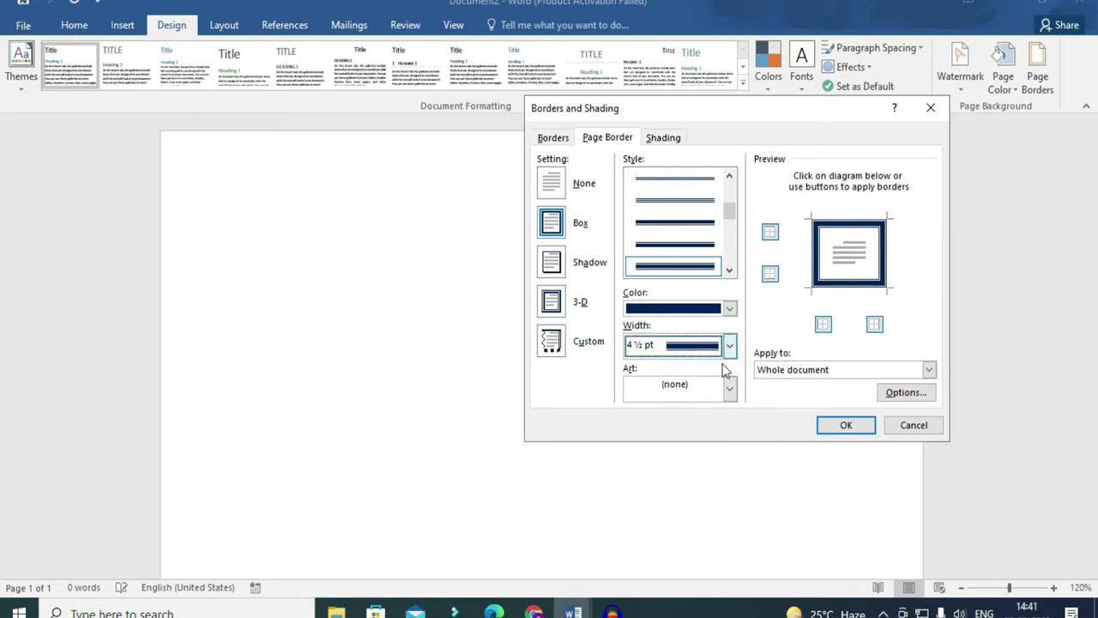
{"action": "left_click", "coordinate": [843, 425]}
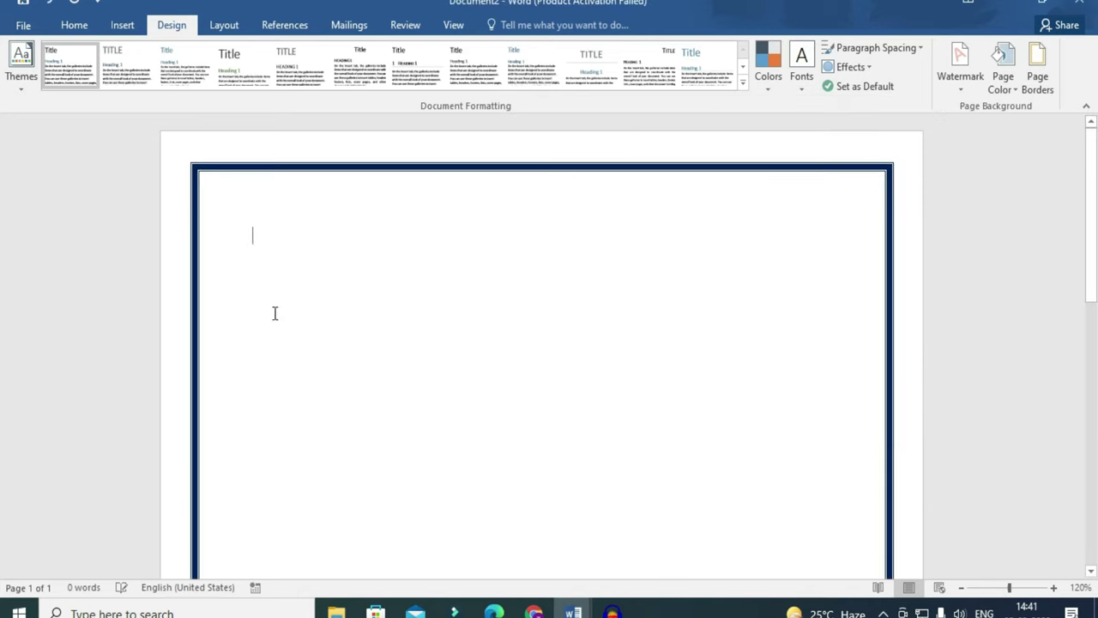
{"action": "scroll", "coordinate": [358, 371], "scroll_direction": "down", "scroll_amount": 6}
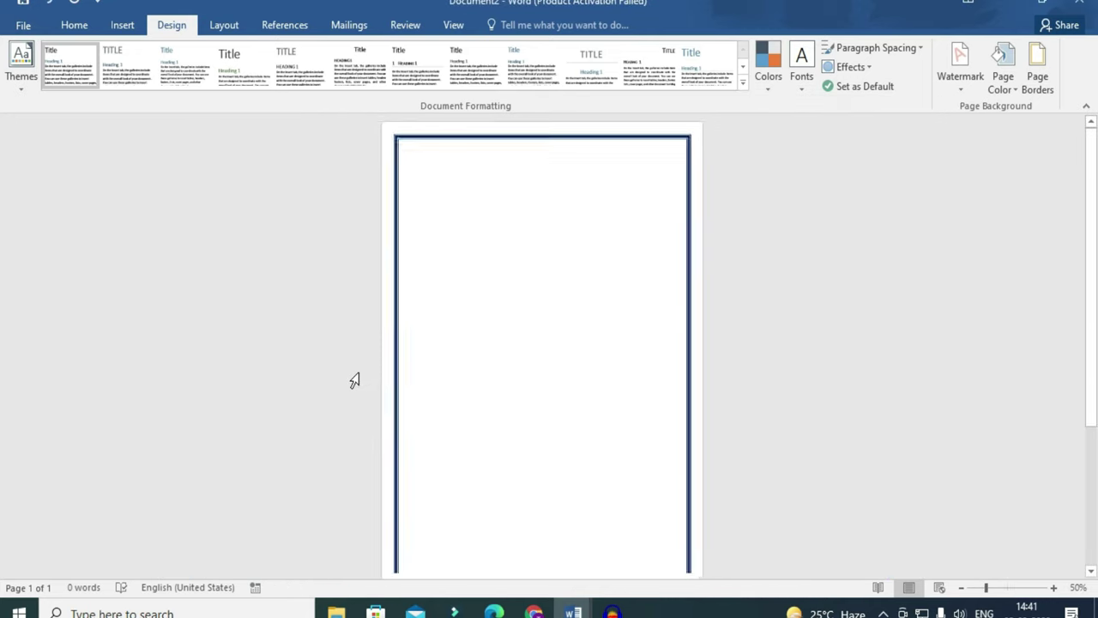
{"action": "scroll", "coordinate": [353, 380], "scroll_direction": "up", "scroll_amount": 2}
{"action": "scroll", "coordinate": [353, 380], "scroll_direction": "up", "scroll_amount": 3}
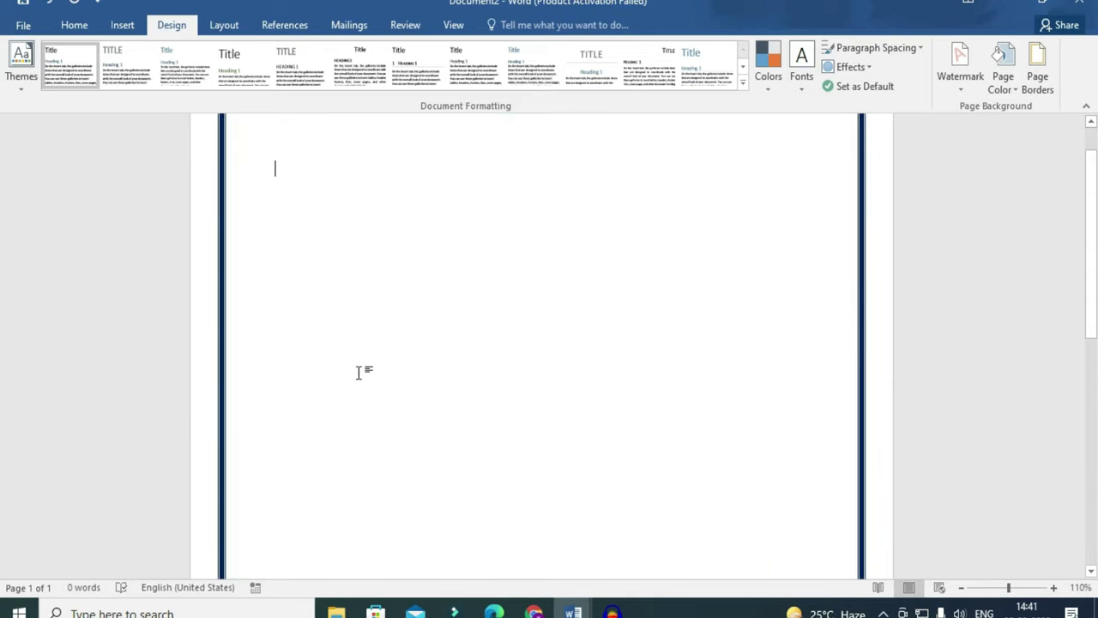
{"action": "scroll", "coordinate": [359, 372], "scroll_direction": "up", "scroll_amount": 1}
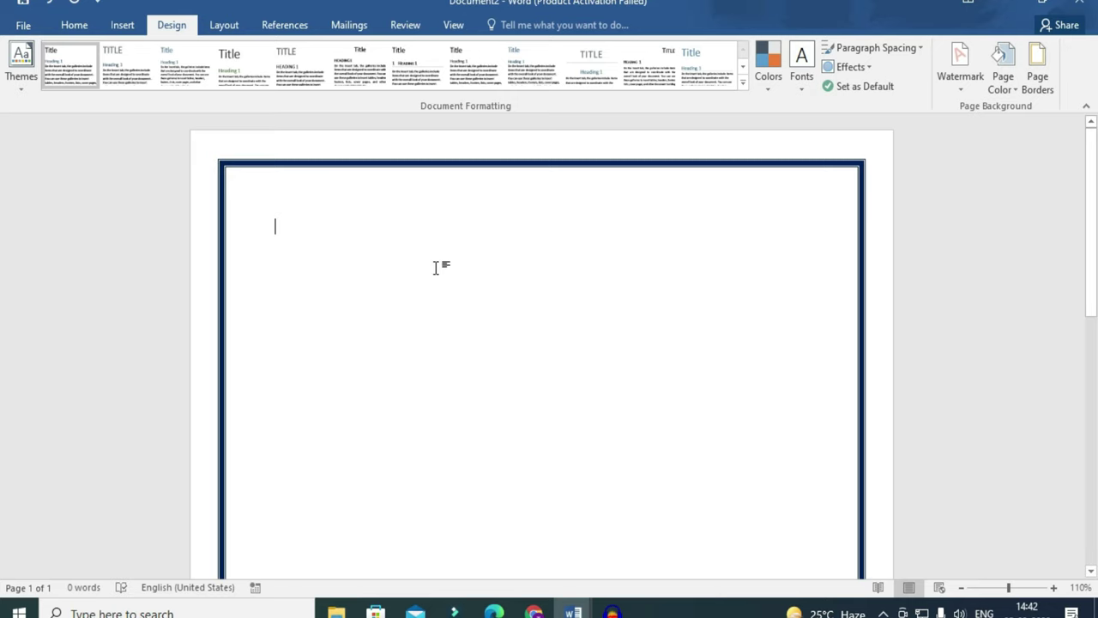
Insert a WordArt heading reading 'INDRA GANDHI NATIONAL OPEN UNIVERSITY'.
{"action": "left_click", "coordinate": [122, 26]}
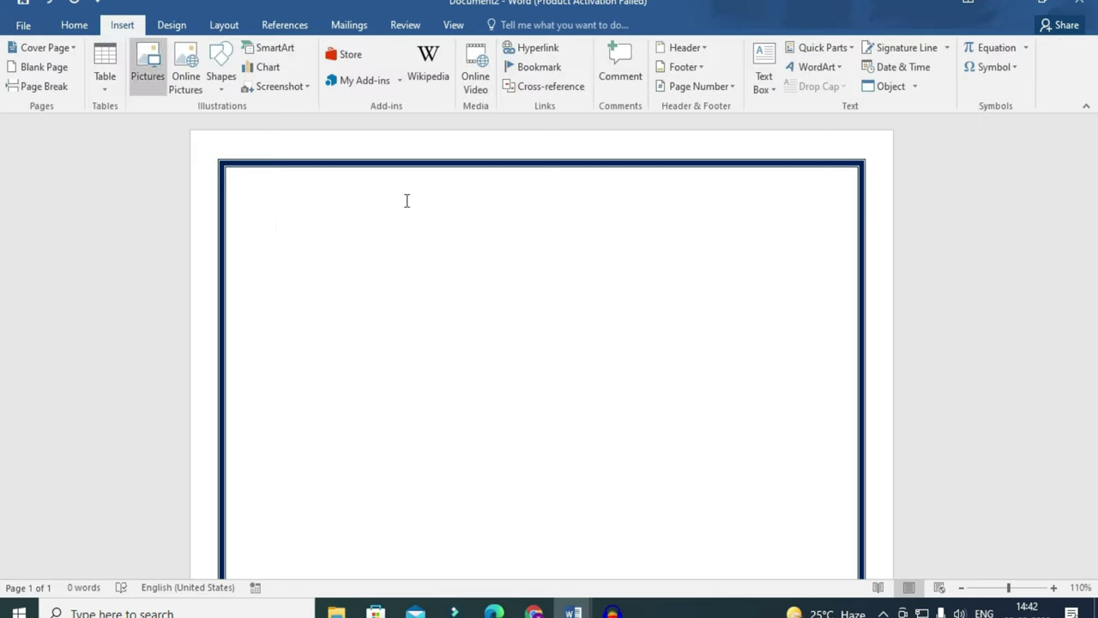
{"action": "left_click", "coordinate": [839, 72]}
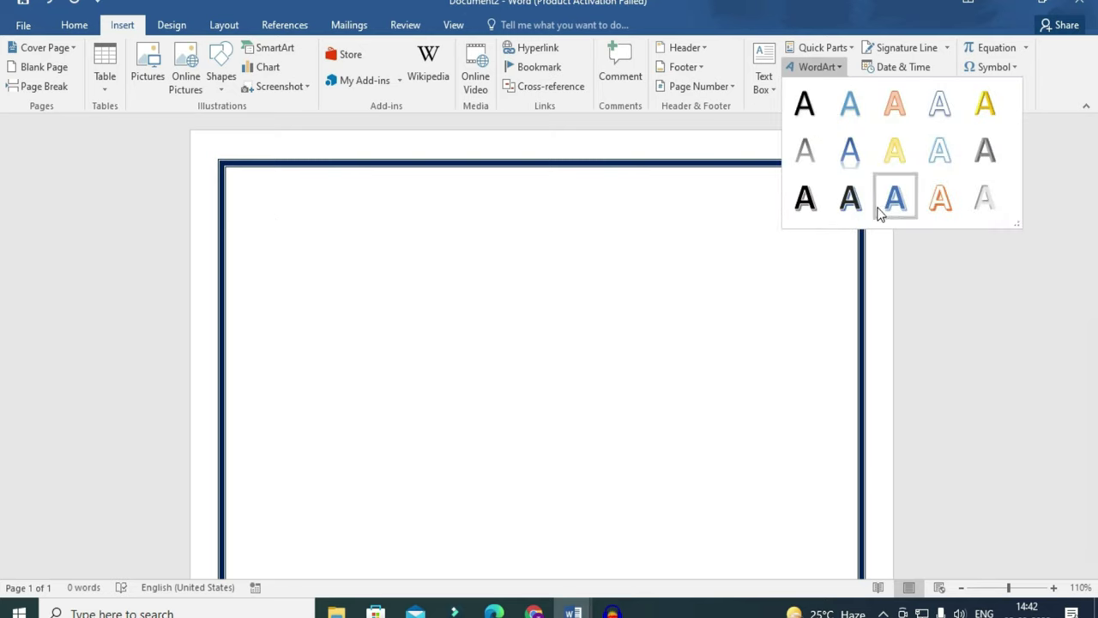
{"action": "left_click", "coordinate": [850, 198]}
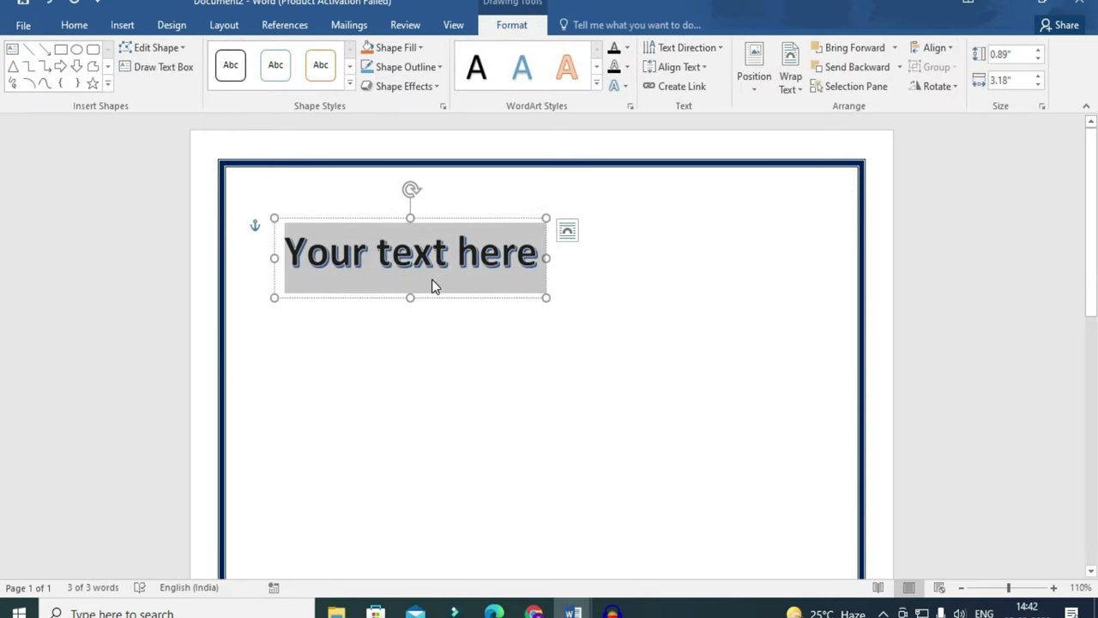
{"action": "key", "text": "Delete"}
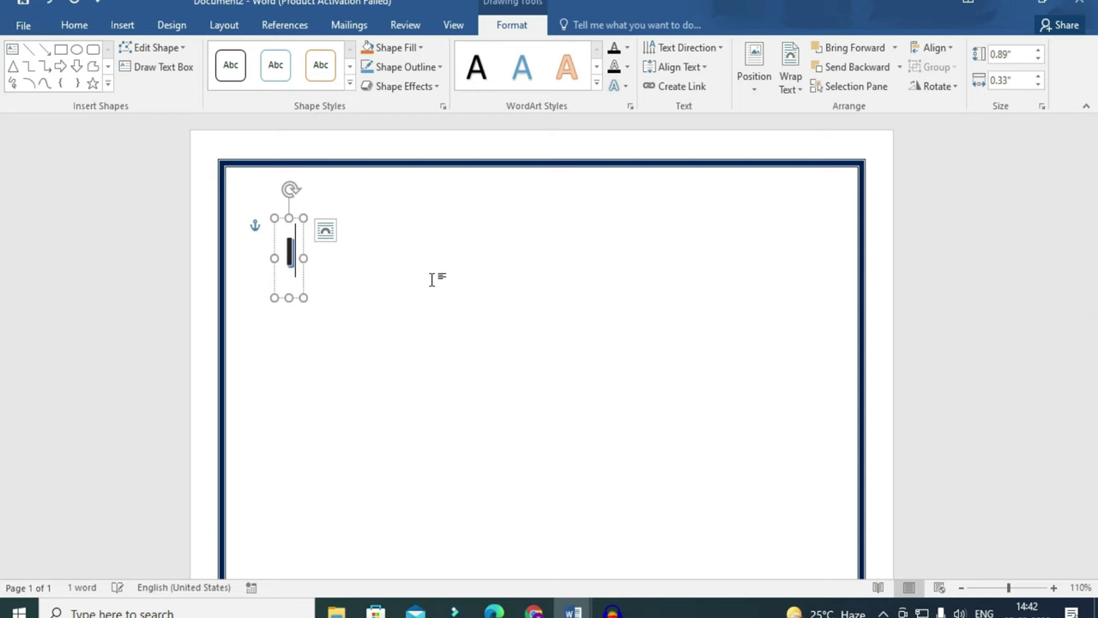
{"action": "type", "text": "INDIR"}
{"action": "key", "text": "BackSpace"}
{"action": "key", "text": "BackSpace"}
{"action": "type", "text": "RA G"}
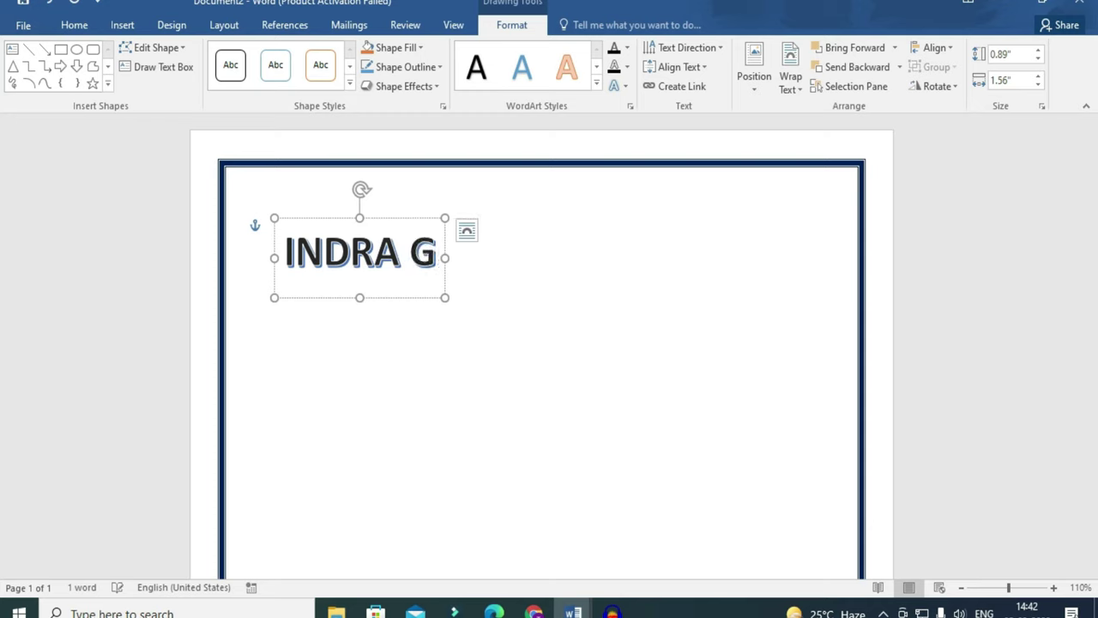
{"action": "type", "text": "ANDHI NATIONAL OPEN UNIVERSITY"}
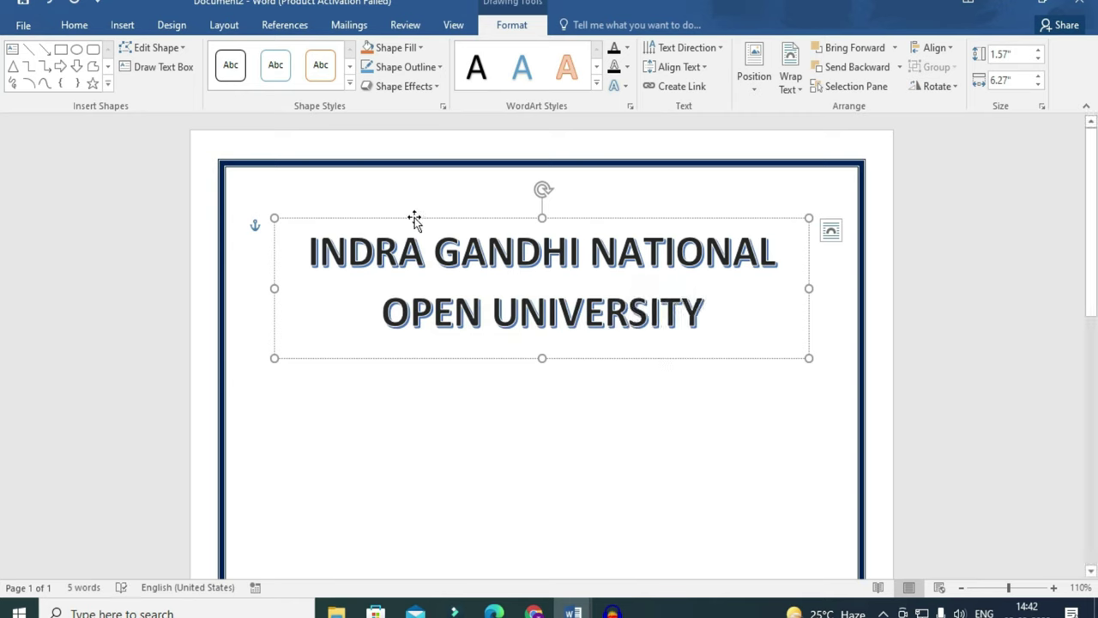
Apply the Arch Up transform text effect to the university-name WordArt.
{"action": "left_click", "coordinate": [414, 218]}
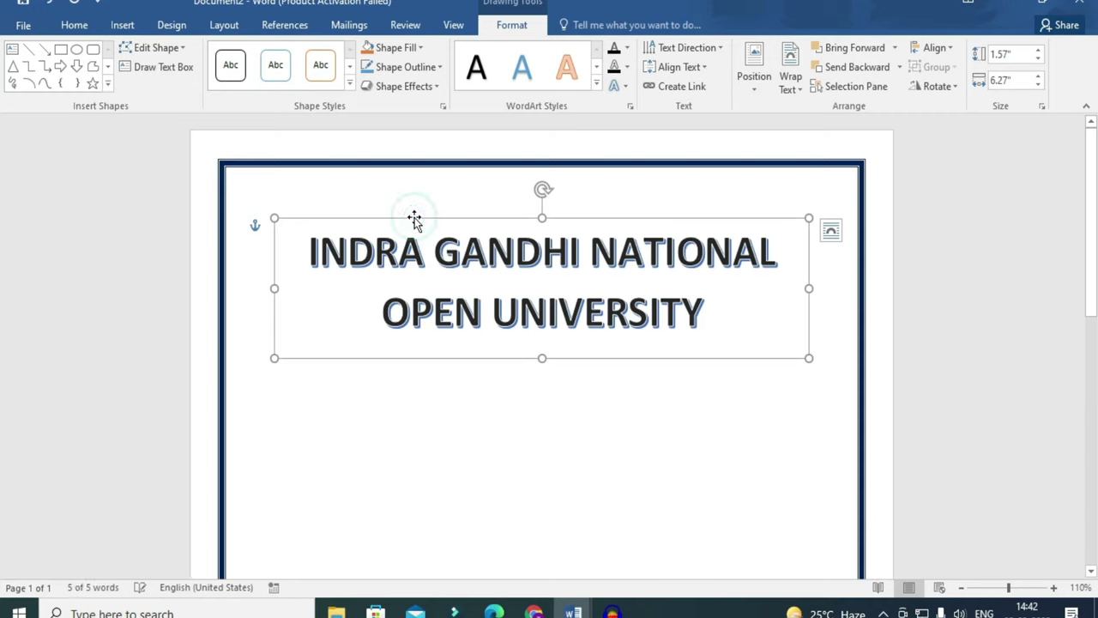
{"action": "left_click", "coordinate": [624, 89]}
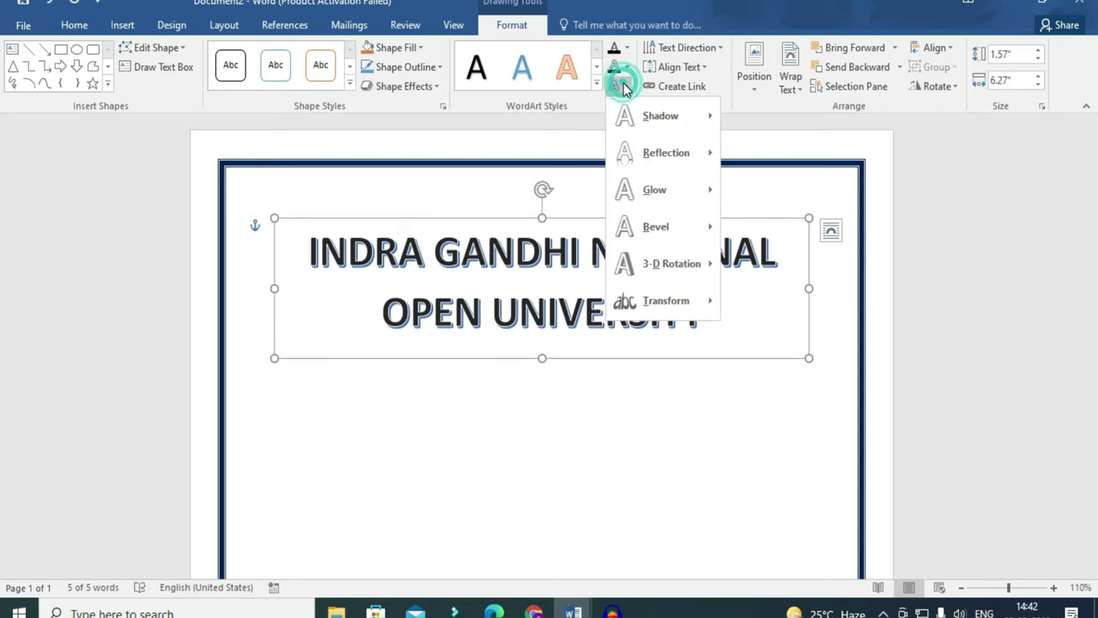
{"action": "mouse_move", "coordinate": [662, 301]}
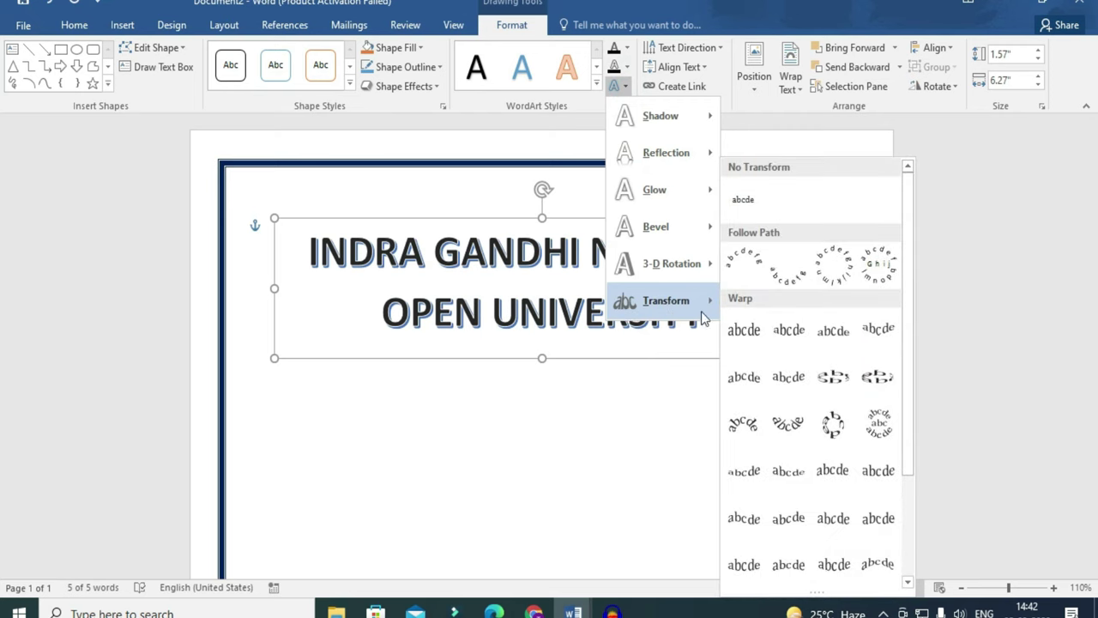
{"action": "left_click", "coordinate": [755, 273]}
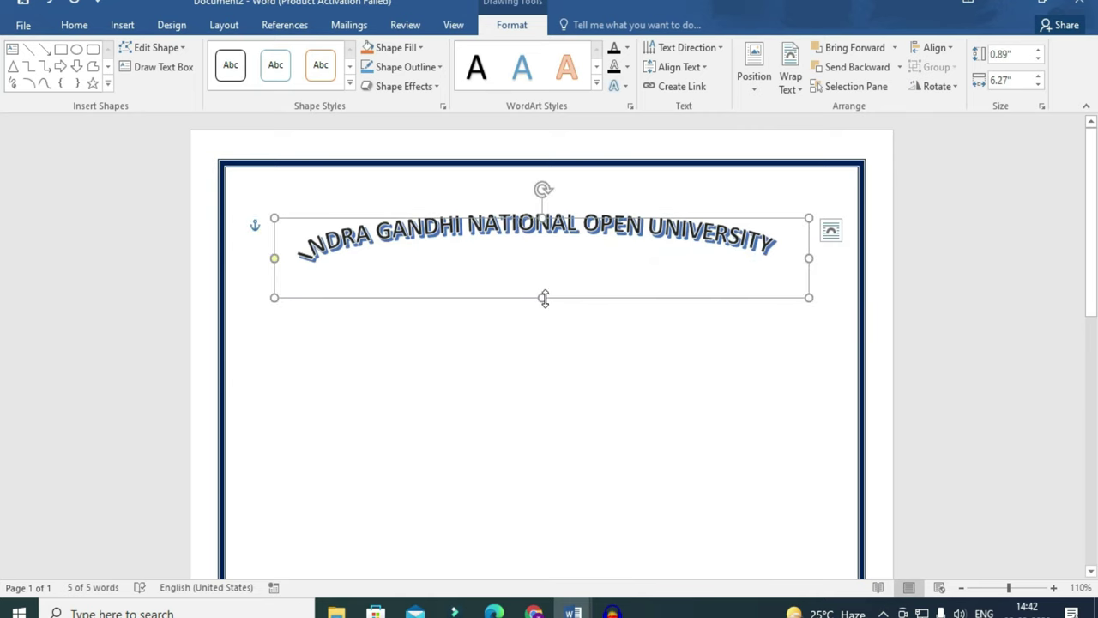
Enlarge the arched WordArt to 5.35" × 7.3" and position it across the top of the page.
{"action": "left_click_drag", "start_coordinate": [544, 297], "coordinate": [556, 605]}
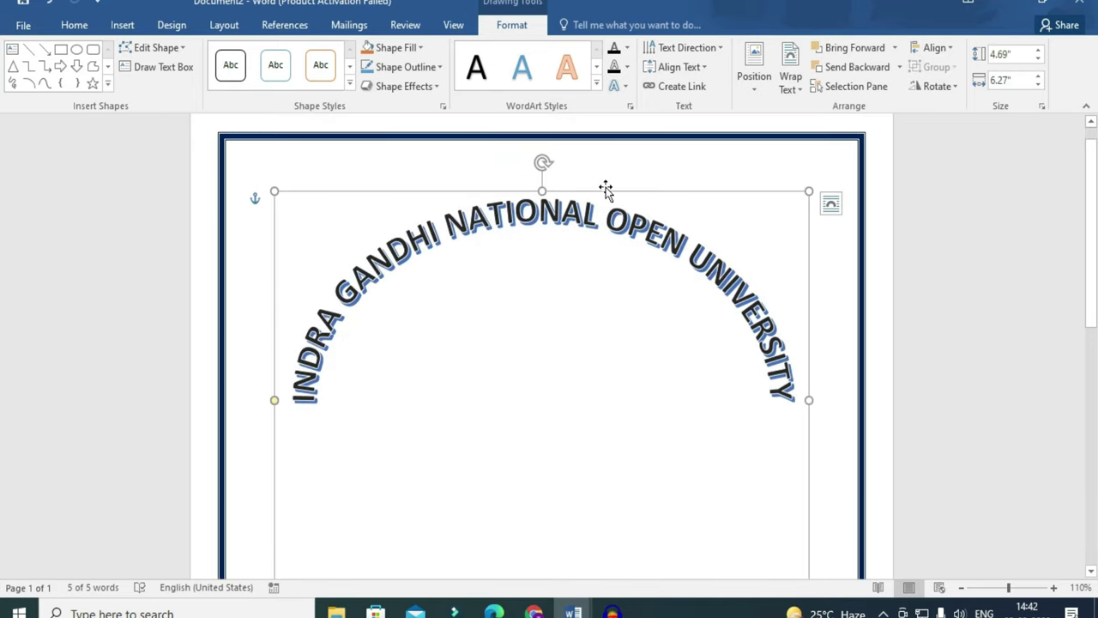
{"action": "left_click_drag", "start_coordinate": [605, 187], "coordinate": [566, 147]}
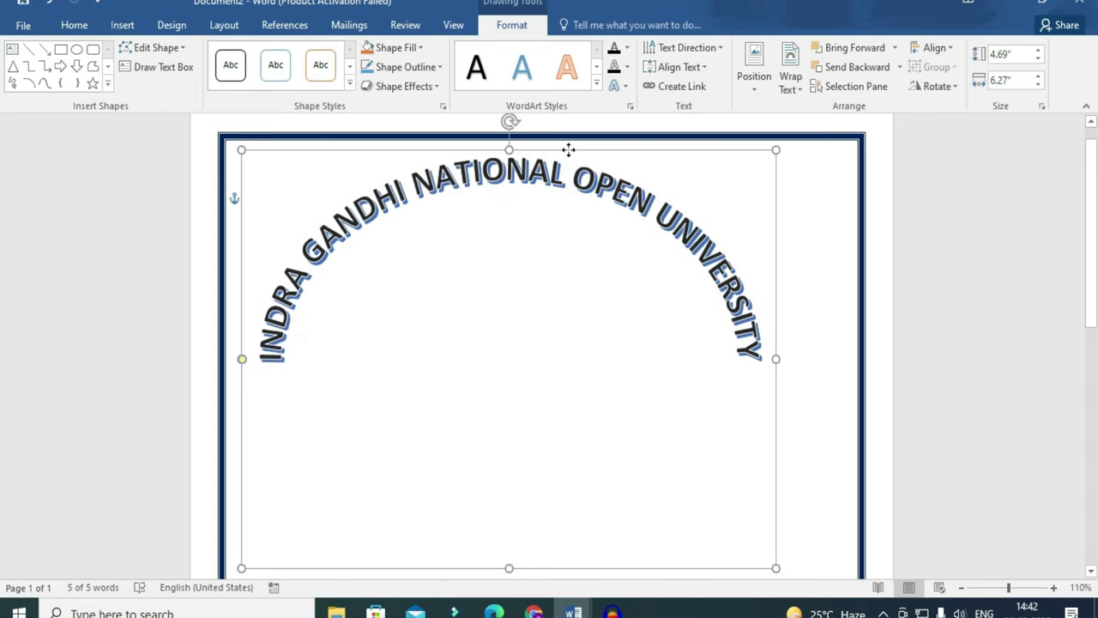
{"action": "left_click_drag", "start_coordinate": [771, 358], "coordinate": [859, 384]}
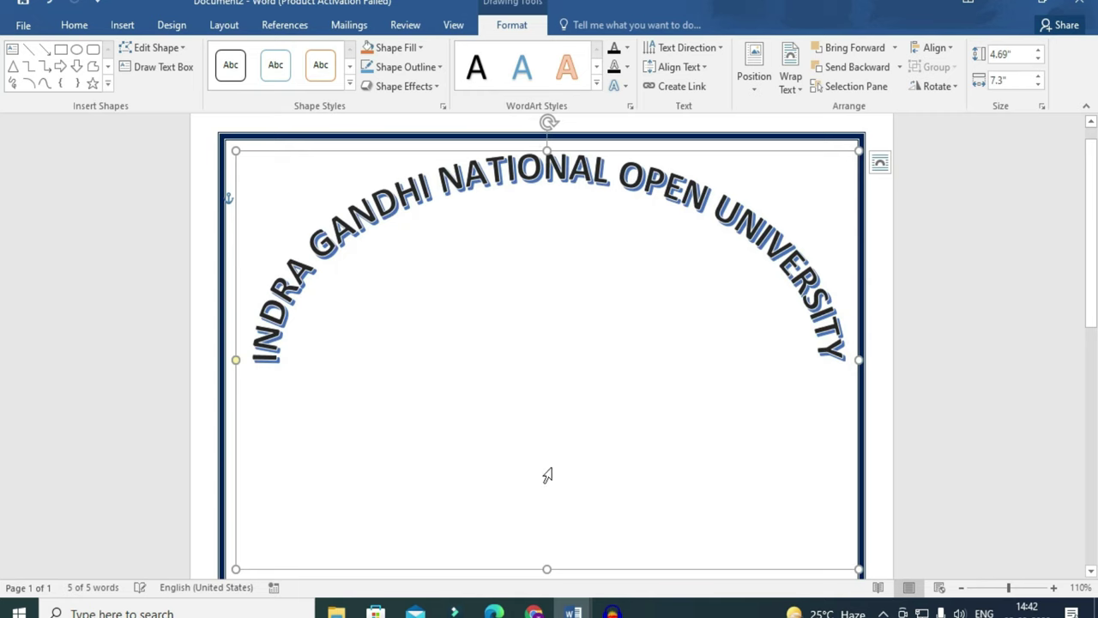
{"action": "left_click_drag", "start_coordinate": [546, 569], "coordinate": [549, 616]}
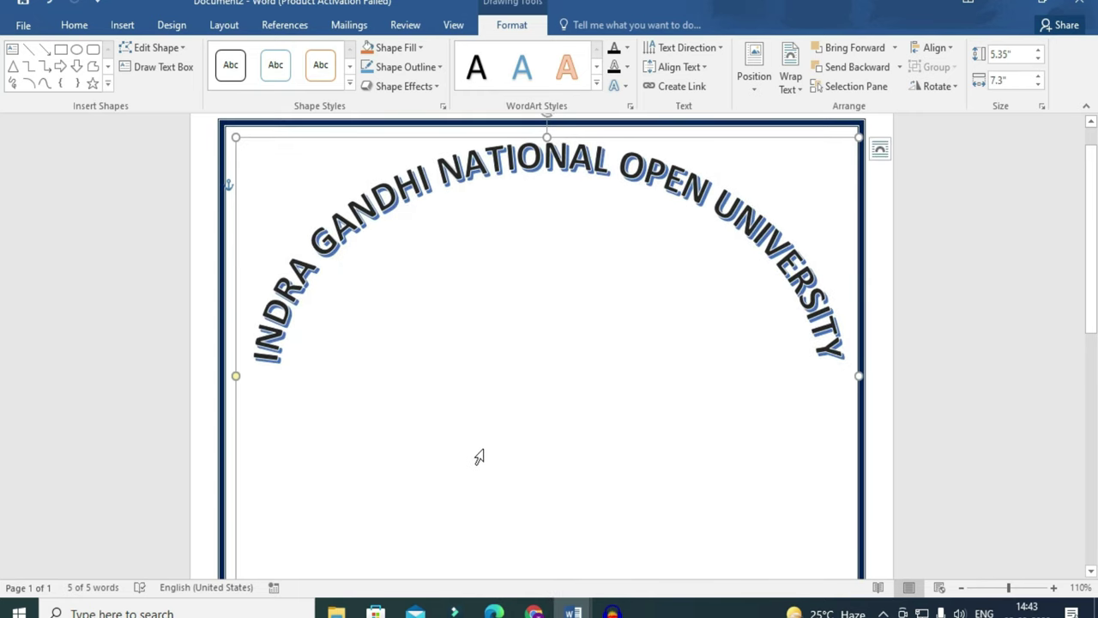
{"action": "scroll", "coordinate": [480, 439], "scroll_direction": "down", "scroll_amount": 2}
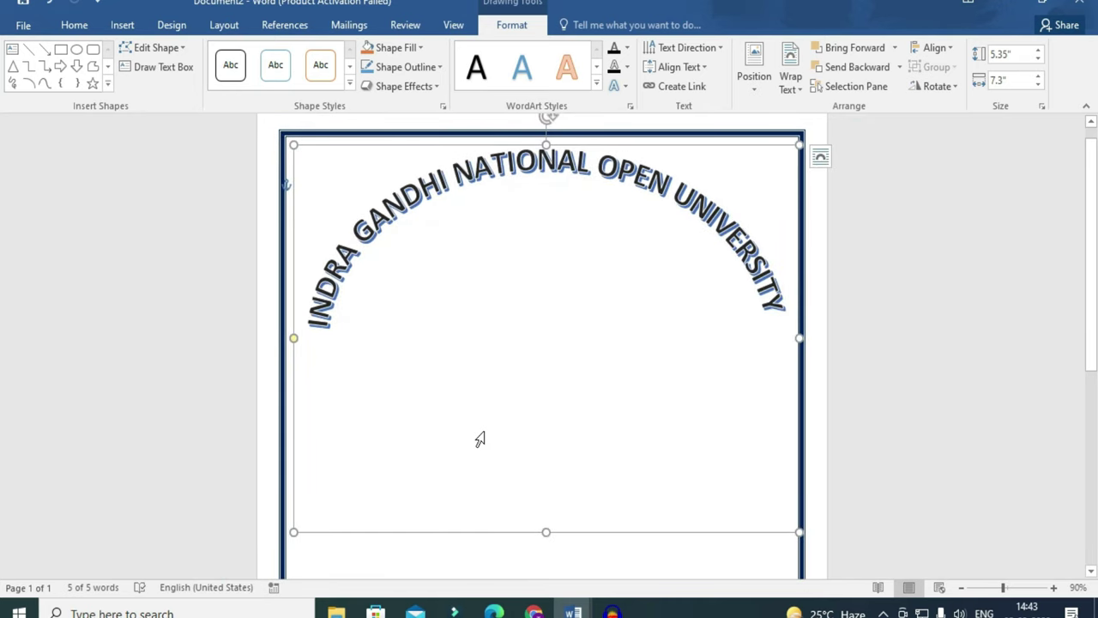
{"action": "scroll", "coordinate": [480, 440], "scroll_direction": "up", "scroll_amount": 2}
{"action": "scroll", "coordinate": [480, 439], "scroll_direction": "up", "scroll_amount": 1}
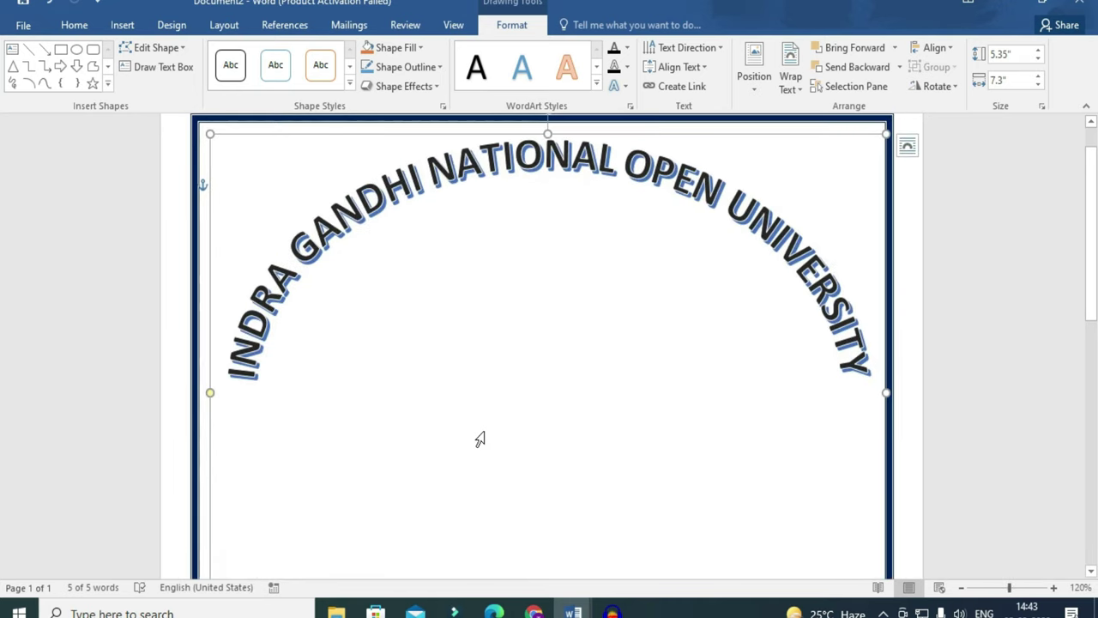
Search online pictures for 'EDUCATION' and insert the graduation cap and globe image.
{"action": "left_click", "coordinate": [965, 267]}
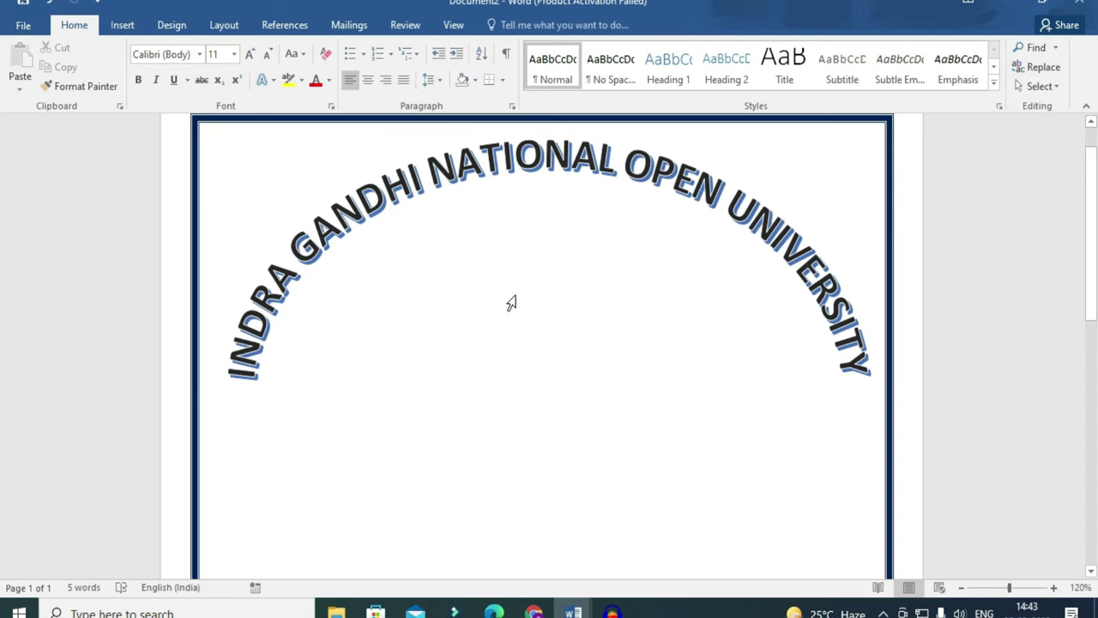
{"action": "left_click", "coordinate": [126, 29]}
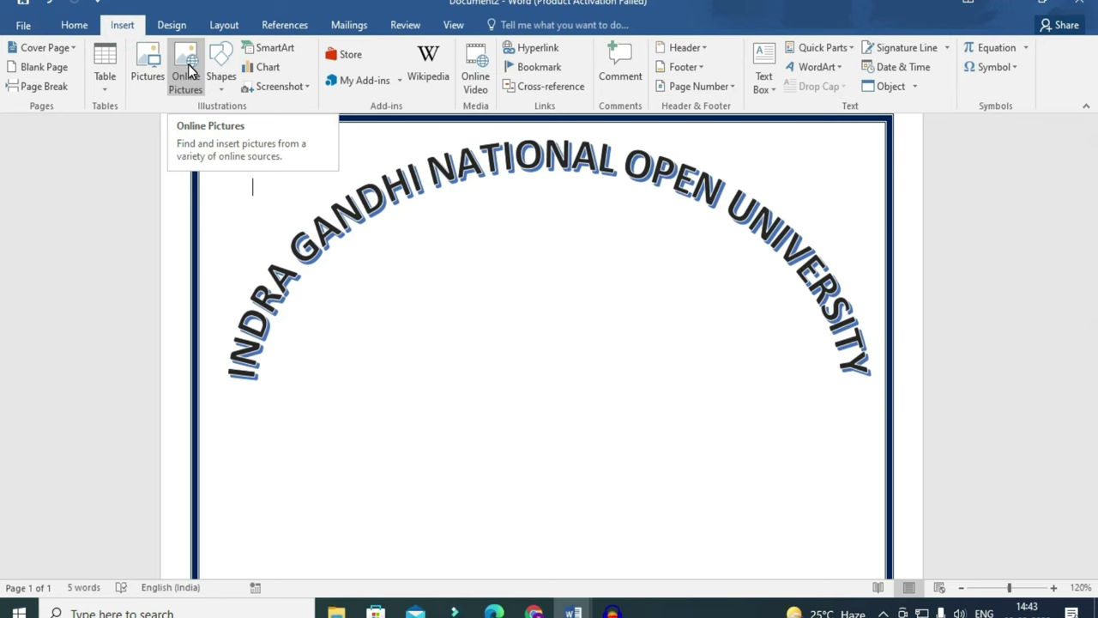
{"action": "left_click", "coordinate": [190, 73]}
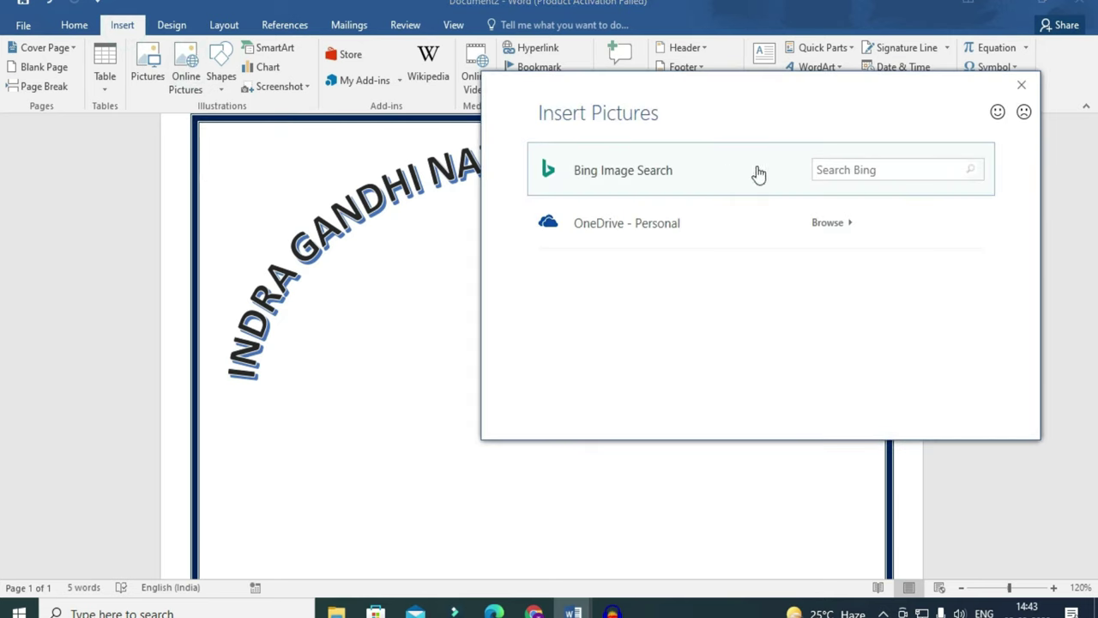
{"action": "left_click", "coordinate": [841, 169]}
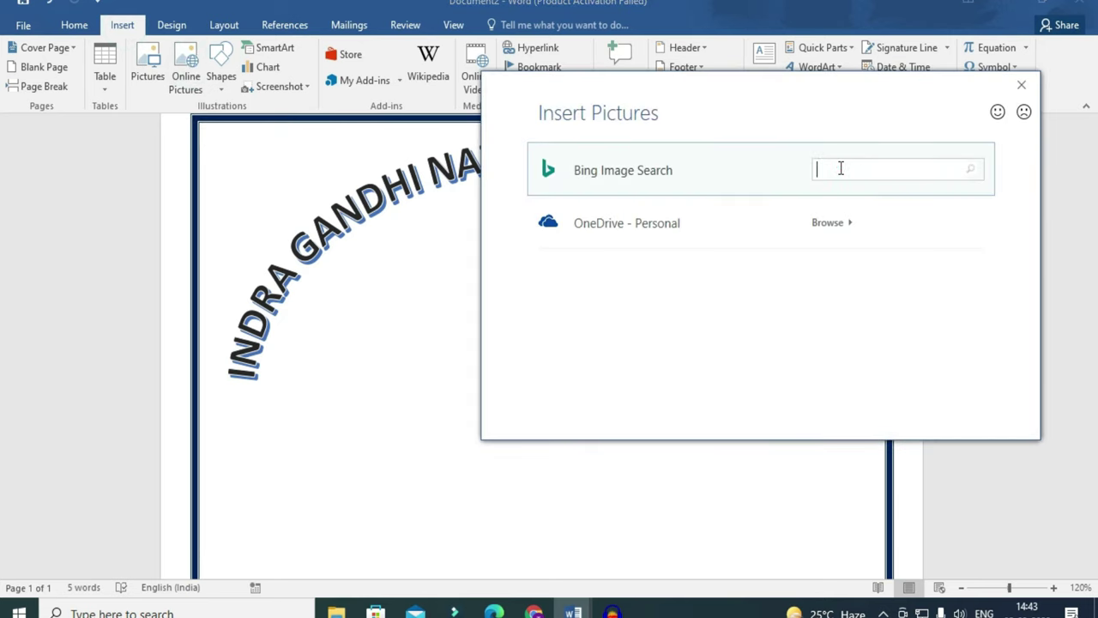
{"action": "type", "text": "EDUCATION"}
{"action": "key", "text": "Return"}
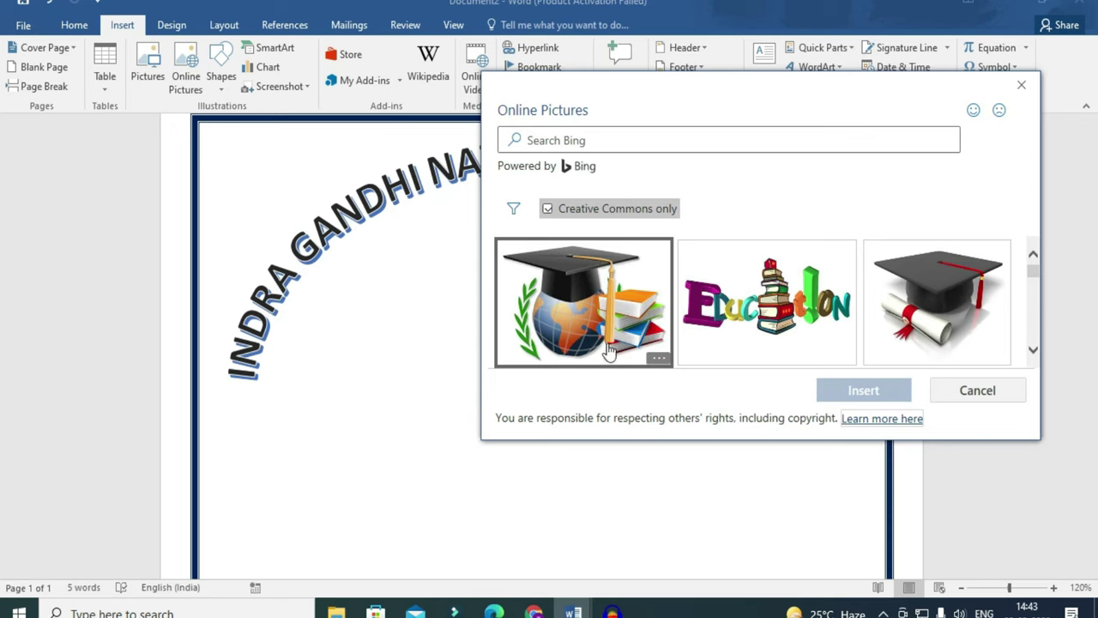
{"action": "left_click", "coordinate": [541, 294]}
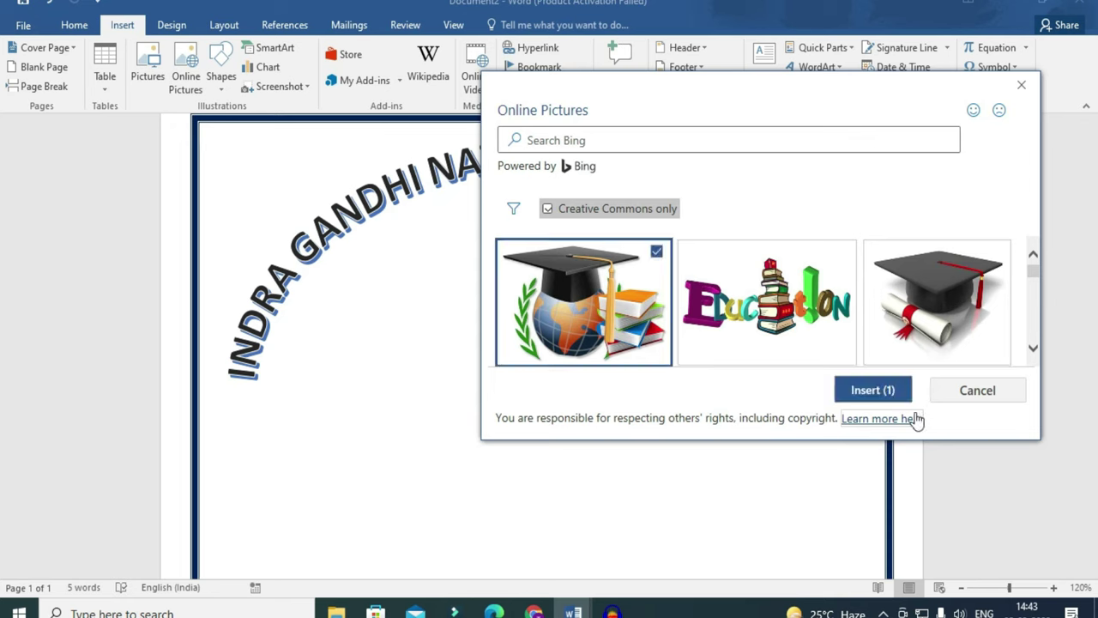
{"action": "left_click", "coordinate": [885, 388]}
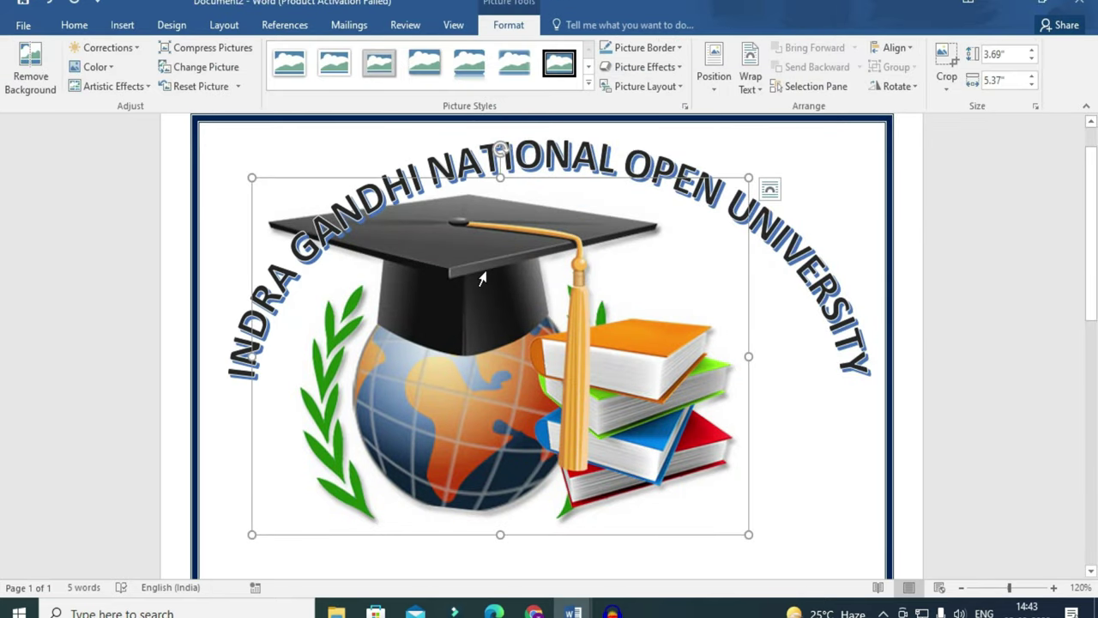
Set the logo to In Front of Text, shrink it to 1.82" × 2.65", and centre it below the arch.
{"action": "scroll", "coordinate": [566, 358], "scroll_direction": "down", "scroll_amount": 1, "text": "ctrl"}
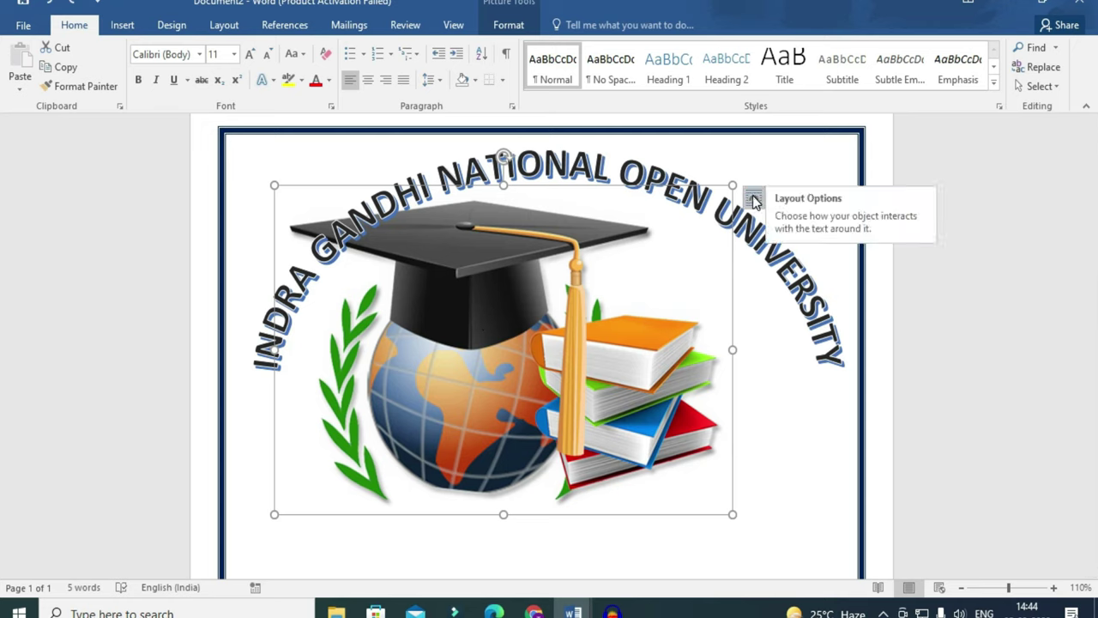
{"action": "left_click", "coordinate": [502, 33]}
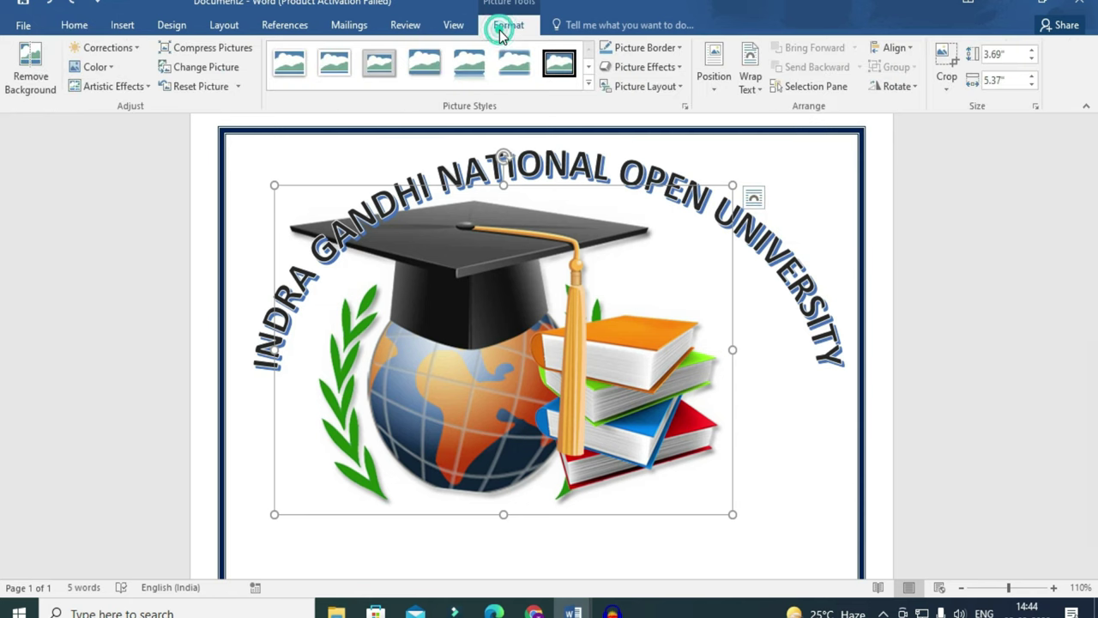
{"action": "left_click", "coordinate": [751, 86]}
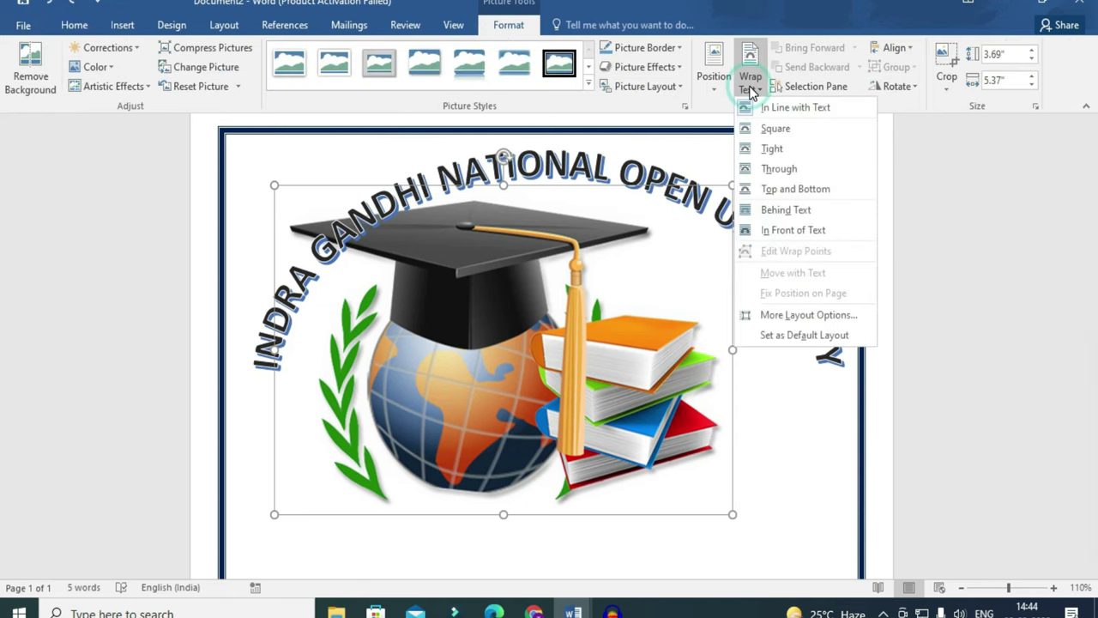
{"action": "left_click", "coordinate": [784, 230]}
{"action": "left_click_drag", "start_coordinate": [271, 515], "coordinate": [486, 363]}
{"action": "left_click_drag", "start_coordinate": [561, 304], "coordinate": [519, 306]}
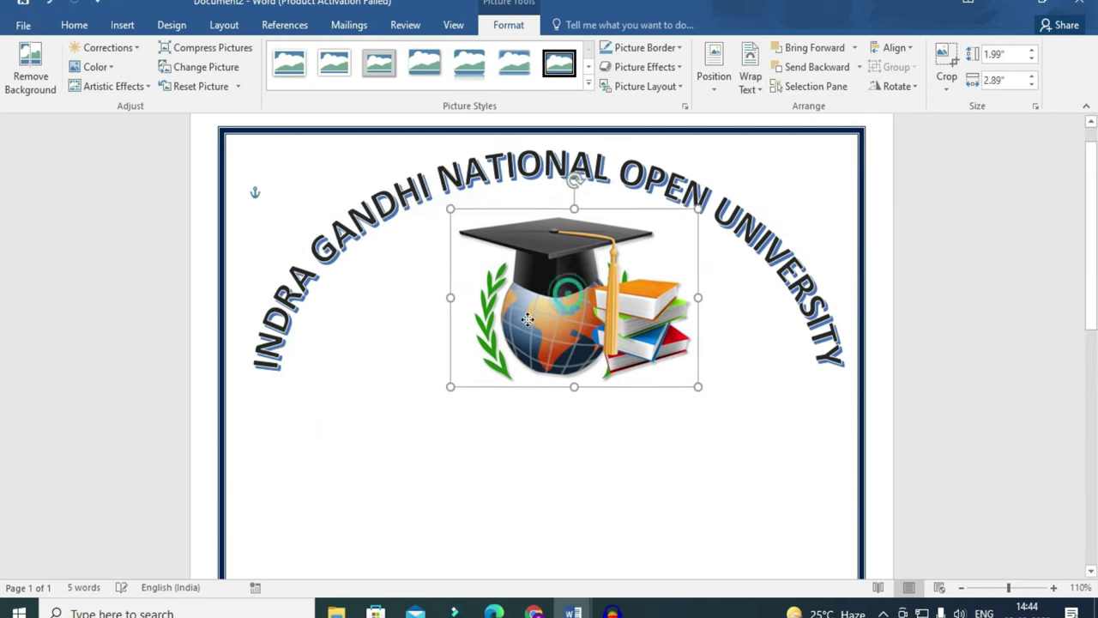
{"action": "mouse_move", "coordinate": [683, 374]}
{"action": "left_mouse_down"}
{"action": "mouse_move", "coordinate": [669, 355]}
{"action": "mouse_move", "coordinate": [677, 365]}
{"action": "left_mouse_up"}
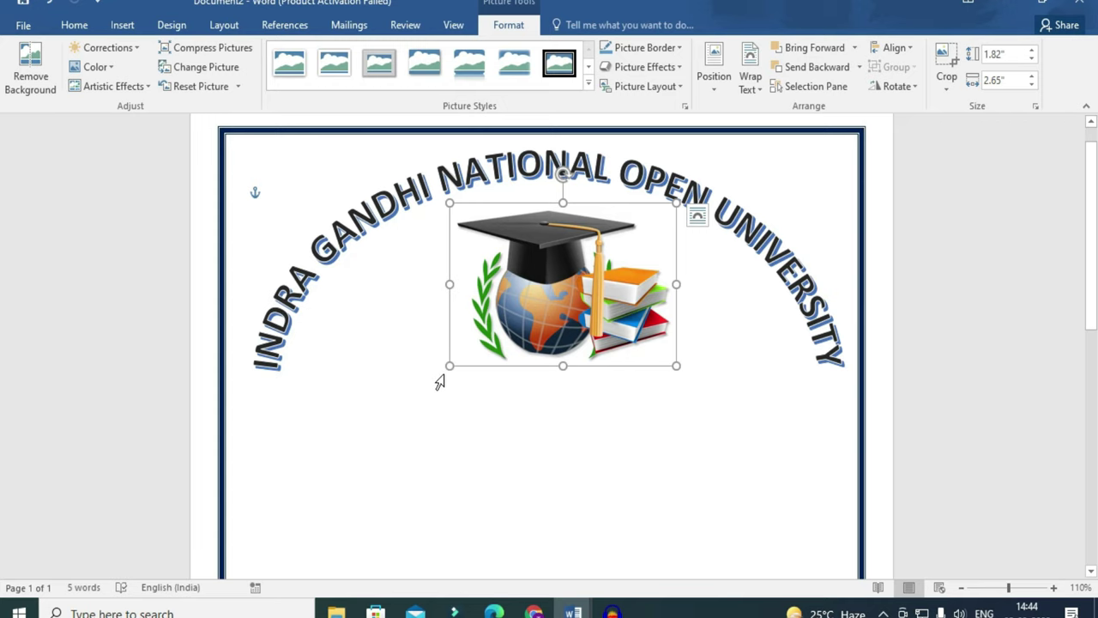
Add a plain black WordArt reading 'IGNOU' and place it just below the logo.
{"action": "left_click", "coordinate": [914, 417]}
{"action": "left_click", "coordinate": [122, 24]}
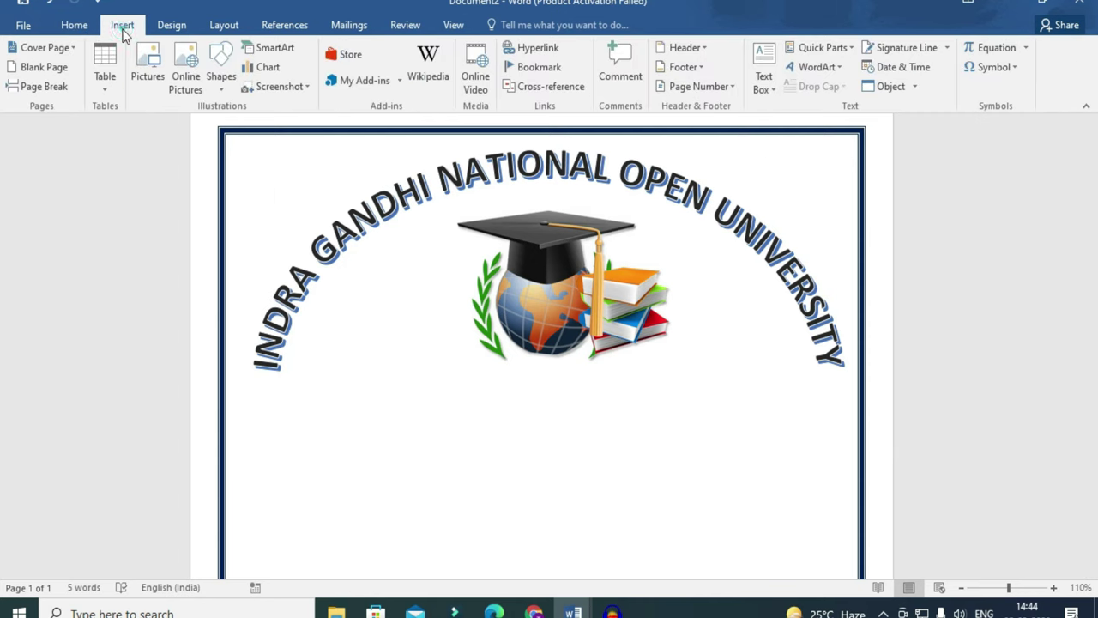
{"action": "left_click", "coordinate": [791, 69]}
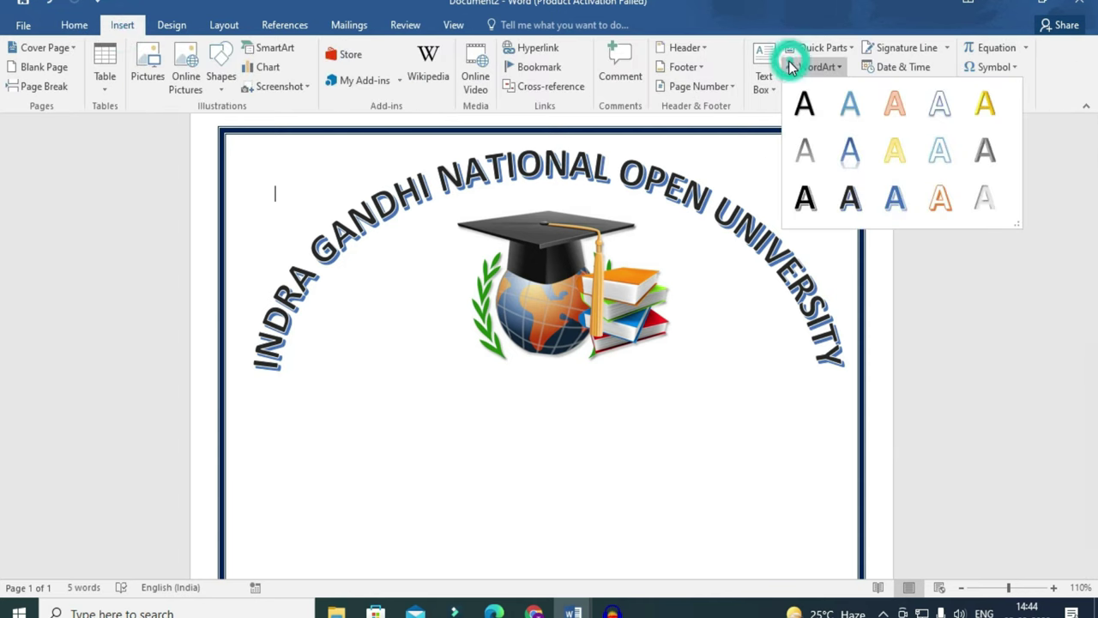
{"action": "left_click", "coordinate": [797, 110]}
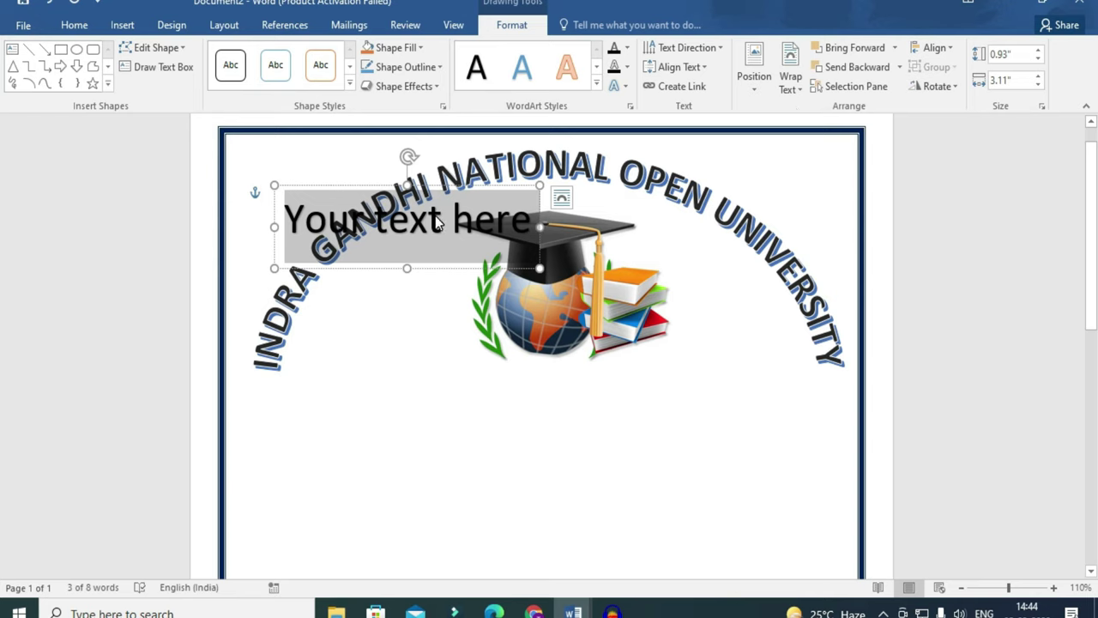
{"action": "key", "text": "BackSpace"}
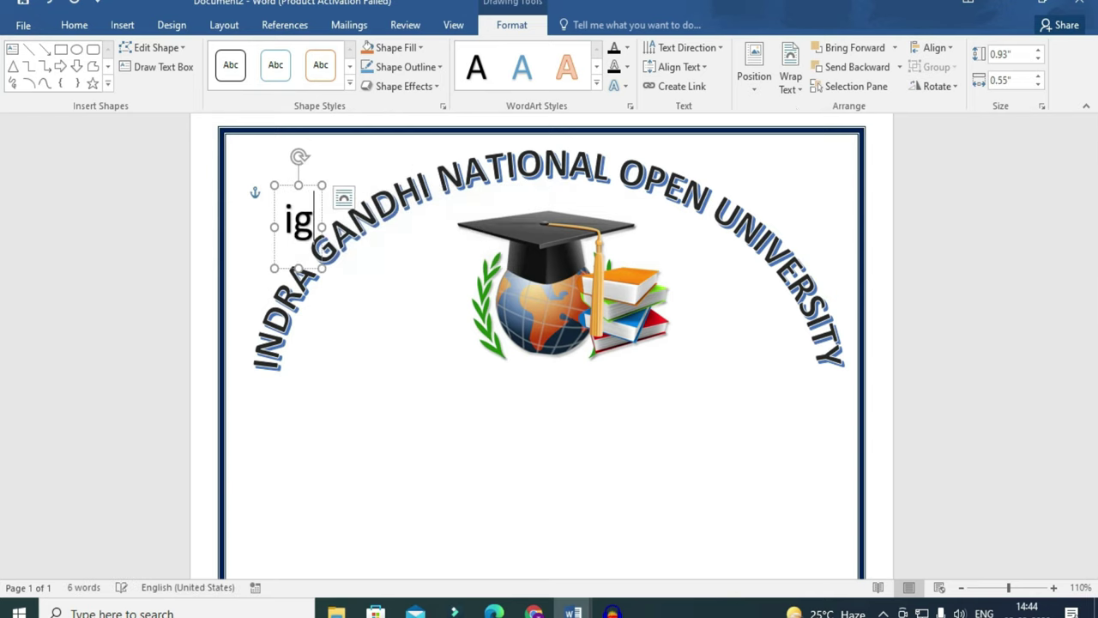
{"action": "type", "text": "IG"}
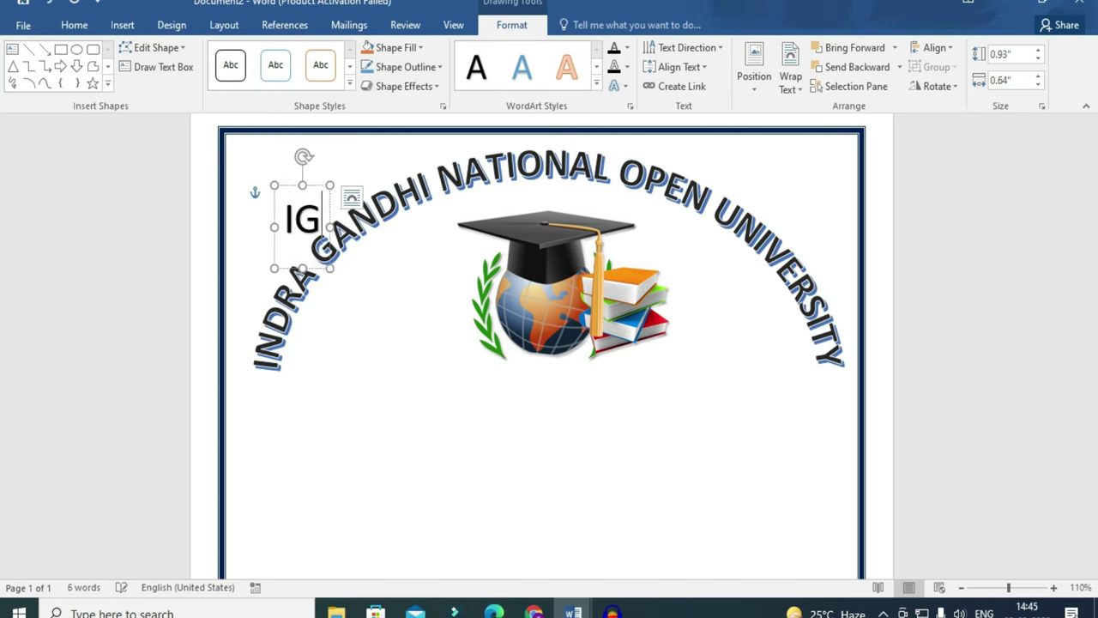
{"action": "type", "text": "NOU"}
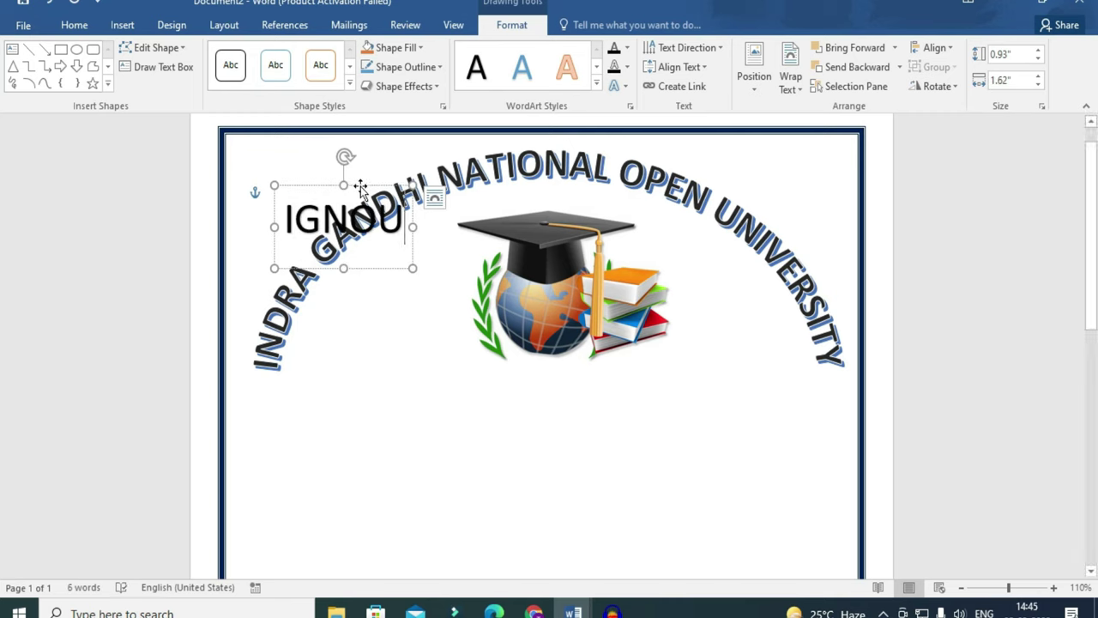
{"action": "mouse_move", "coordinate": [369, 185]}
{"action": "left_mouse_down"}
{"action": "mouse_move", "coordinate": [522, 347]}
{"action": "mouse_move", "coordinate": [575, 359]}
{"action": "left_mouse_up"}
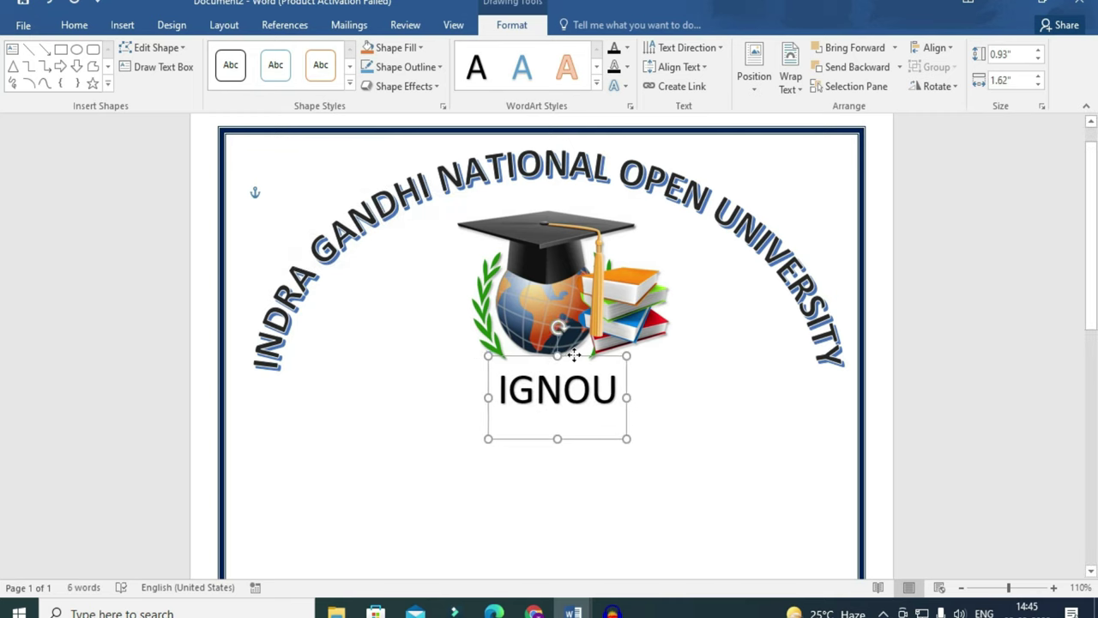
Format IGNOU as 48 pt Bell MT with a dotted underline, centred under the logo.
{"action": "left_click", "coordinate": [70, 26]}
{"action": "left_click", "coordinate": [249, 54]}
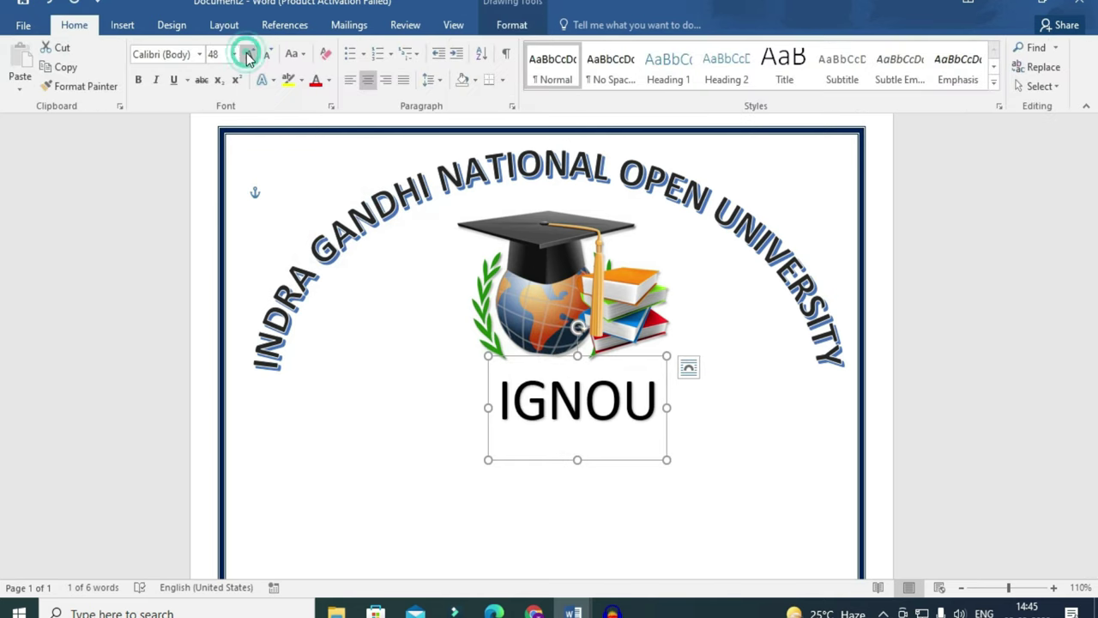
{"action": "left_click", "coordinate": [199, 54]}
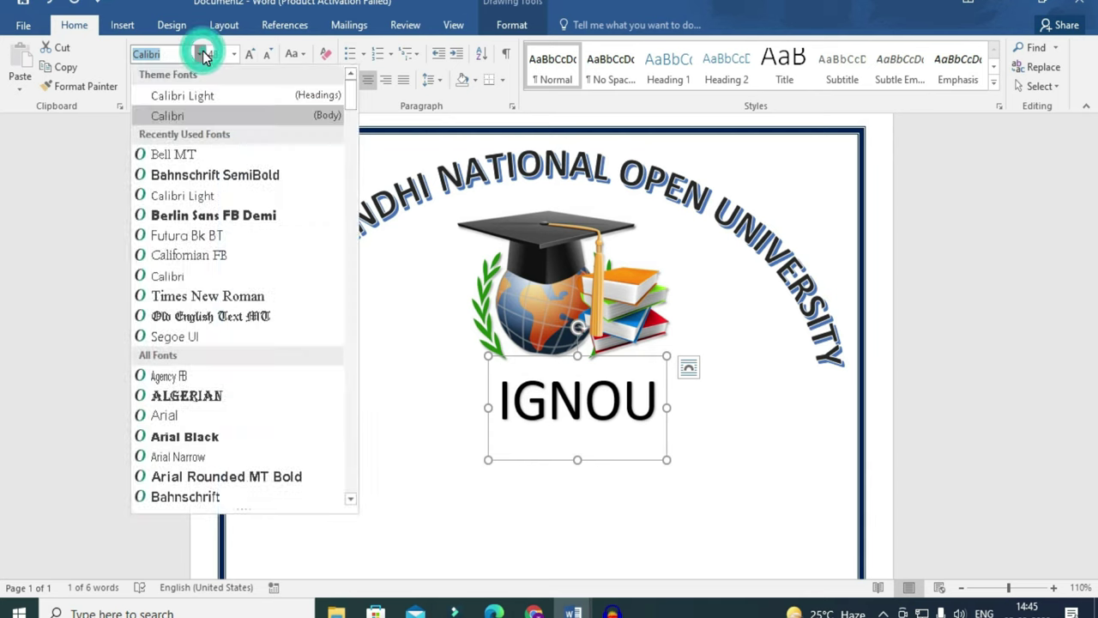
{"action": "left_click", "coordinate": [176, 156]}
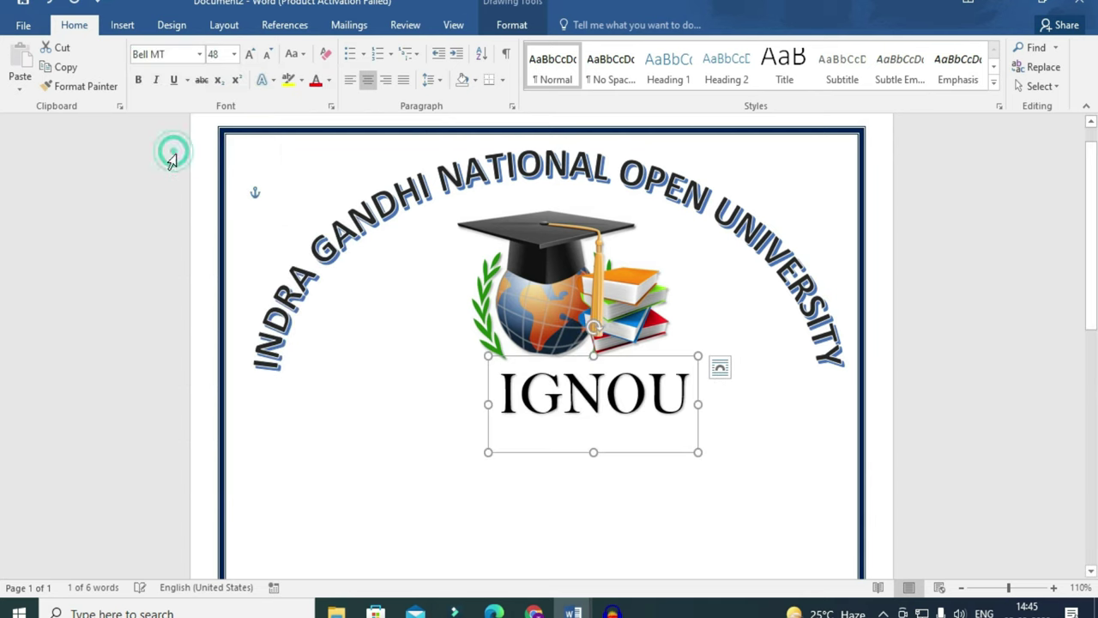
{"action": "left_click_drag", "start_coordinate": [628, 355], "coordinate": [597, 351]}
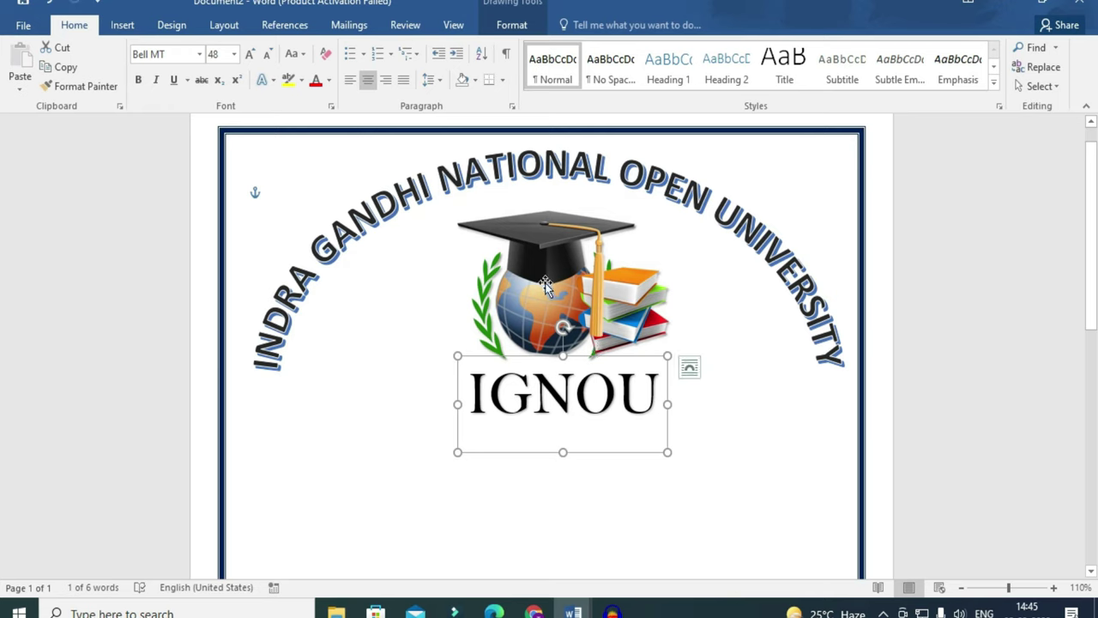
{"action": "left_click", "coordinate": [186, 80]}
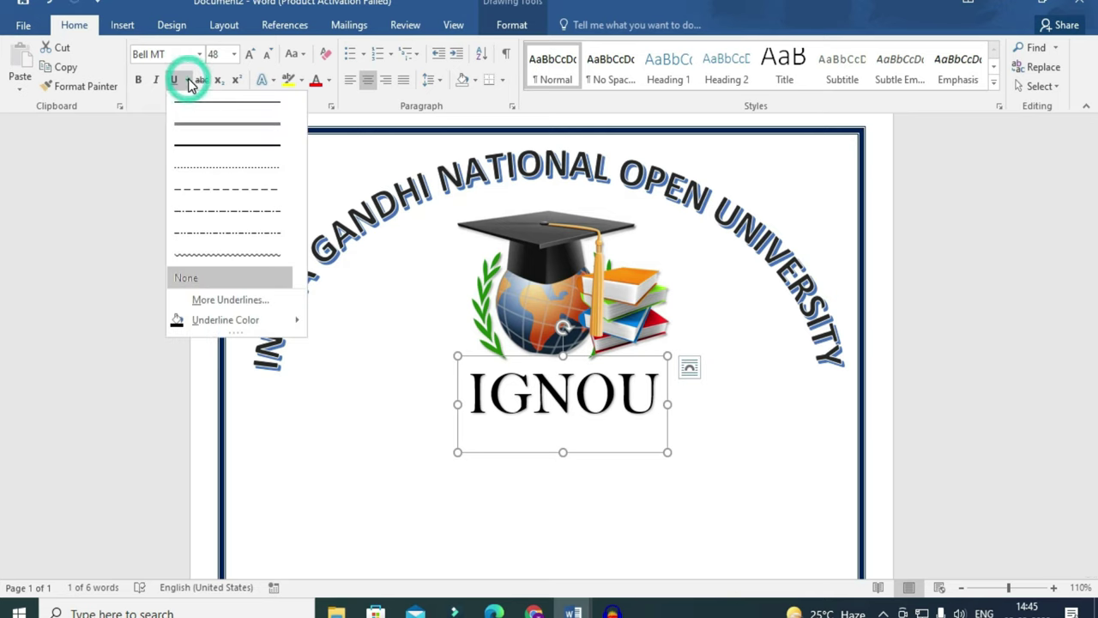
{"action": "left_click", "coordinate": [198, 168]}
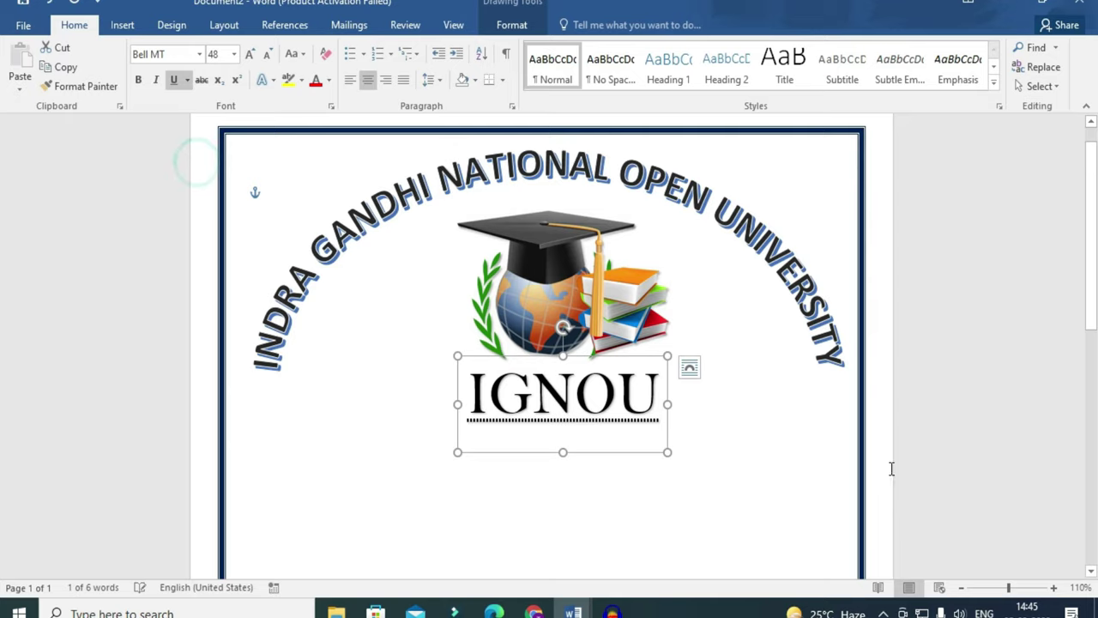
{"action": "scroll", "coordinate": [887, 399], "scroll_direction": "down", "scroll_amount": 2}
{"action": "scroll", "coordinate": [749, 381], "scroll_direction": "down", "scroll_amount": 2}
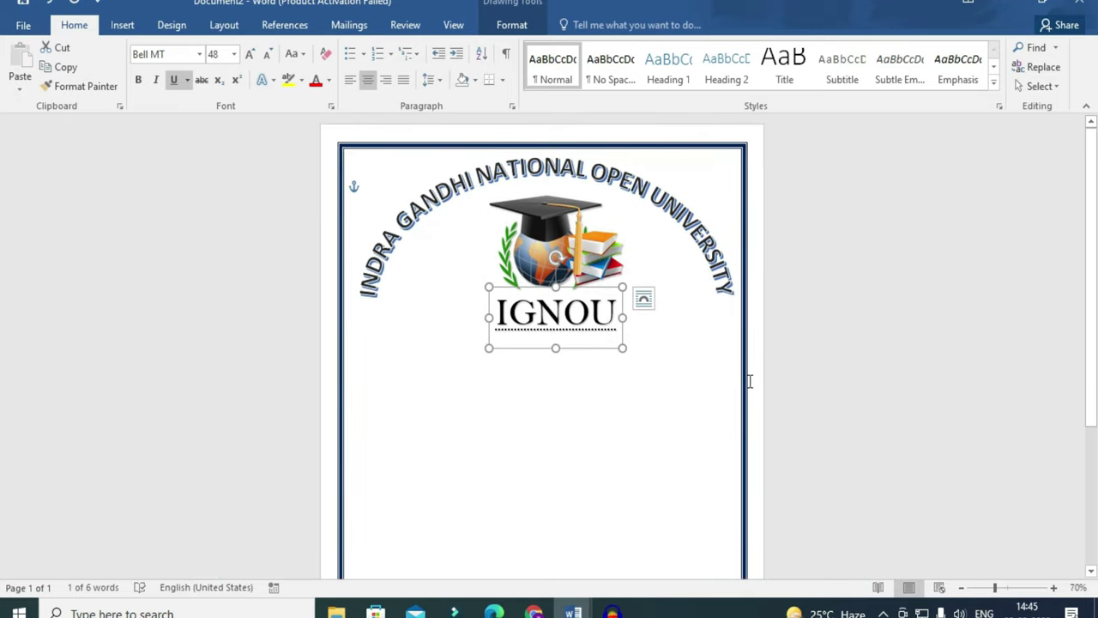
Shrink the logo, move IGNOU up beneath it, and compare against the finished card in Document1.
{"action": "left_click", "coordinate": [576, 257]}
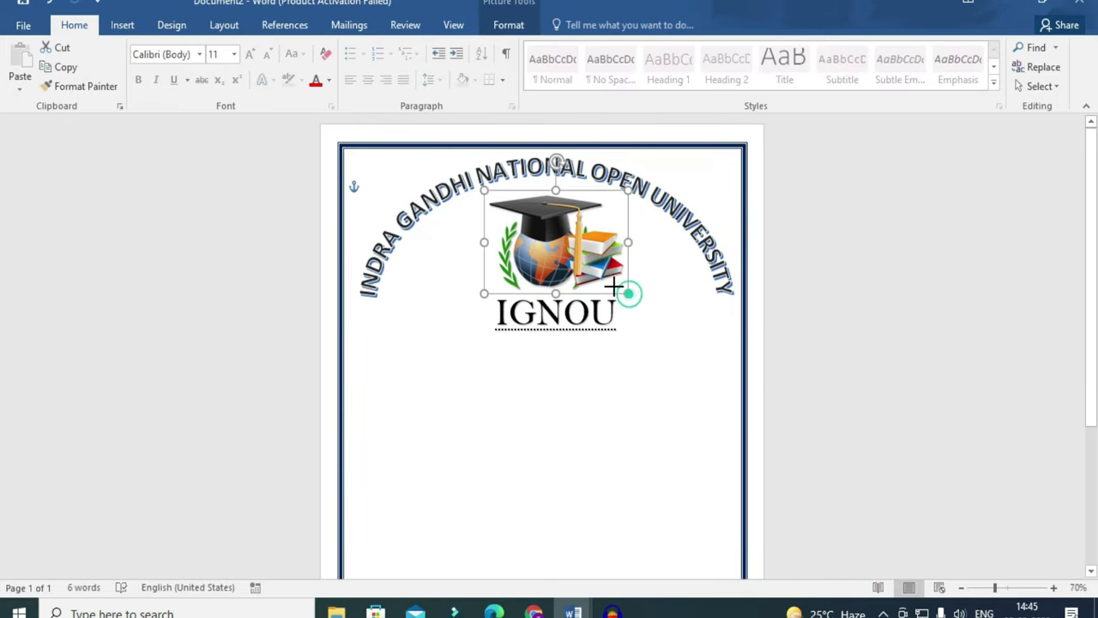
{"action": "left_click_drag", "start_coordinate": [628, 294], "coordinate": [597, 271]}
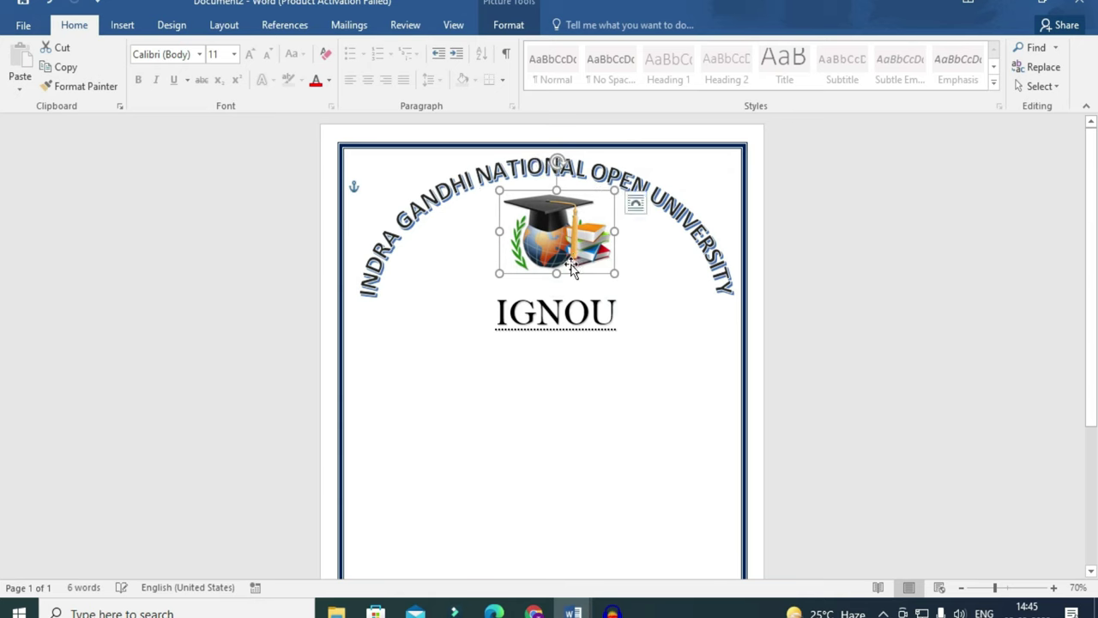
{"action": "left_click", "coordinate": [549, 305]}
{"action": "mouse_move", "coordinate": [564, 286]}
{"action": "left_mouse_down"}
{"action": "mouse_move", "coordinate": [573, 264]}
{"action": "mouse_move", "coordinate": [551, 277]}
{"action": "left_mouse_up"}
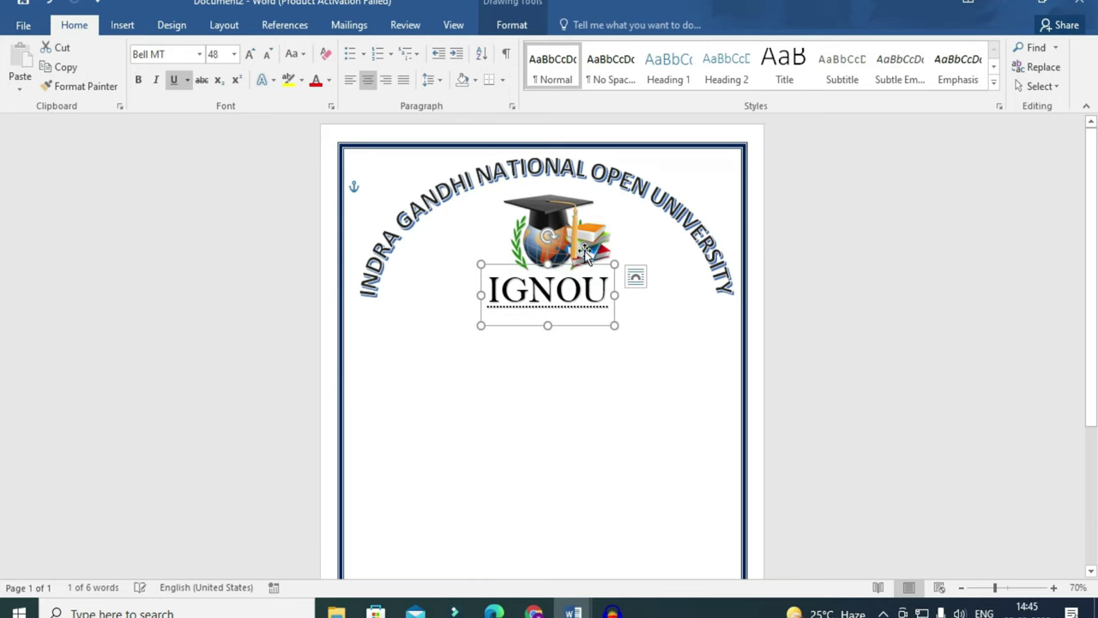
{"action": "left_click", "coordinate": [761, 419]}
{"action": "scroll", "coordinate": [760, 418], "scroll_direction": "down", "scroll_amount": 1}
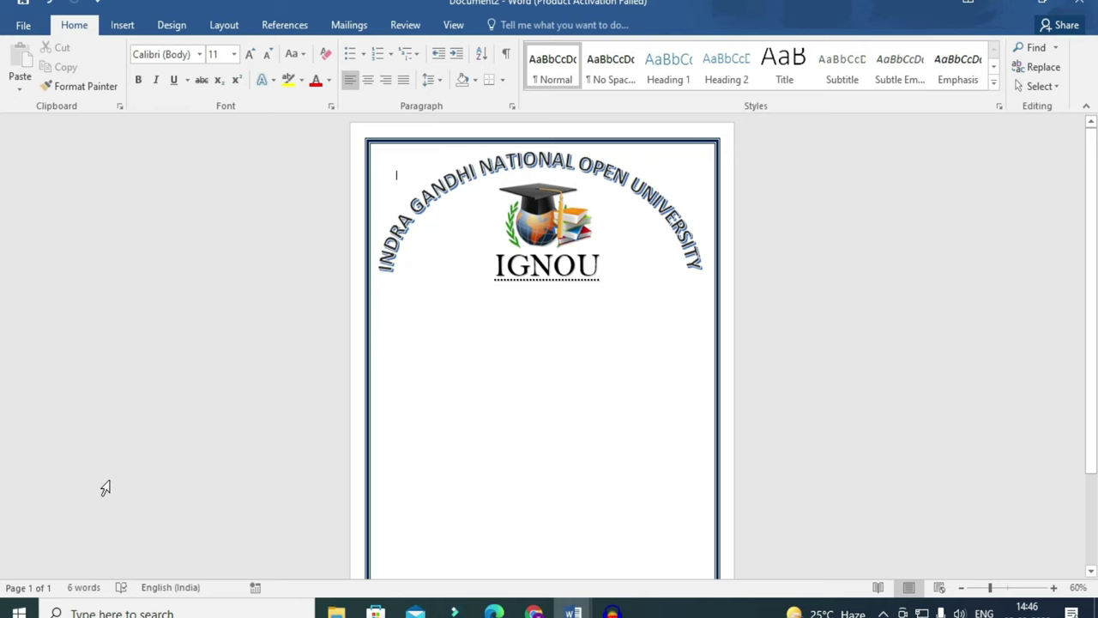
{"action": "key", "text": "alt+Tab"}
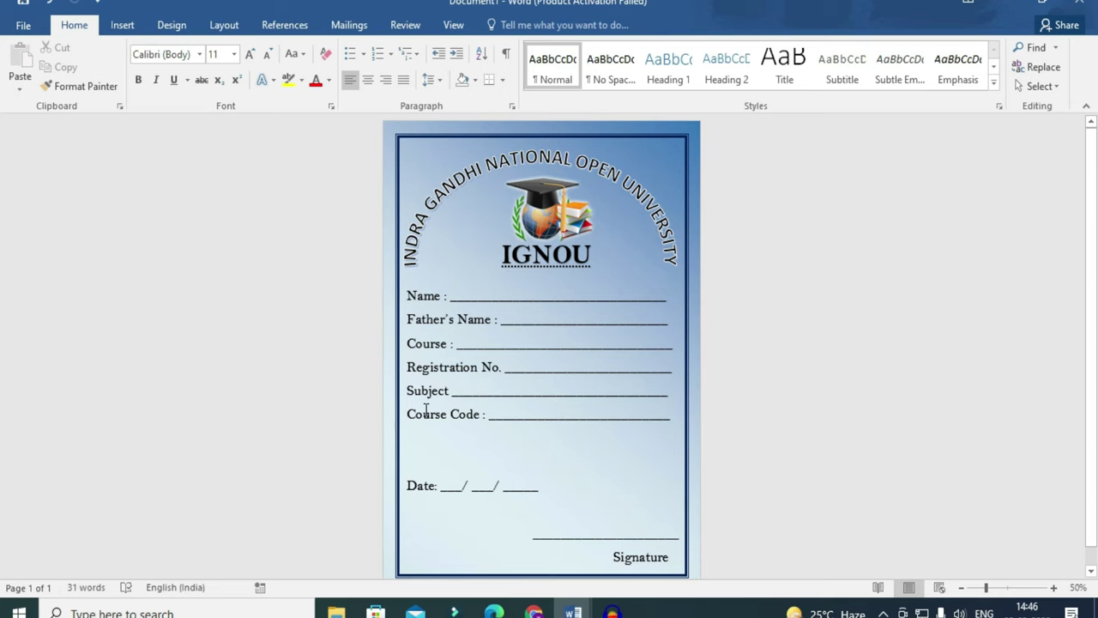
{"action": "key", "text": "alt+Tab"}
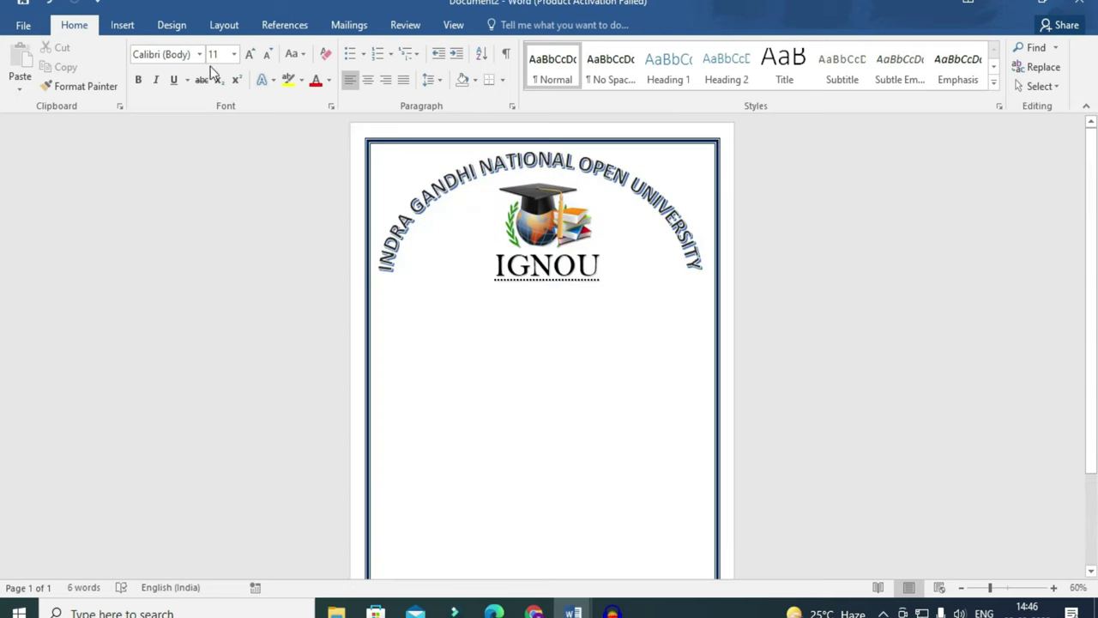
Add another WordArt box below IGNOU reading 'Name' followed by a long underscore fill-in line.
{"action": "left_click", "coordinate": [118, 31]}
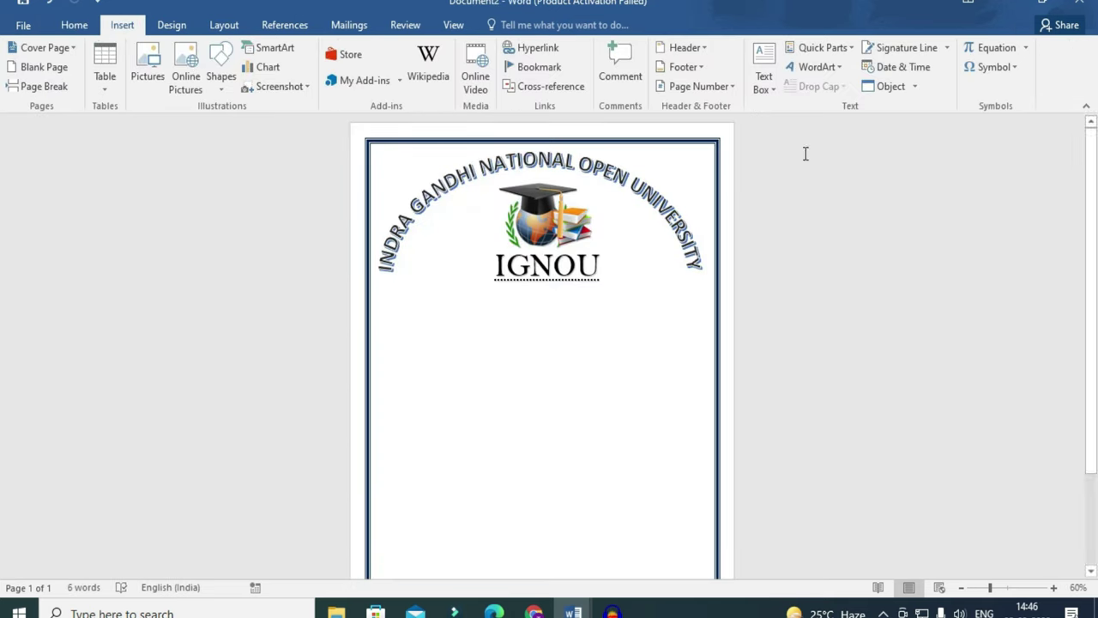
{"action": "left_click", "coordinate": [836, 70]}
{"action": "left_click", "coordinate": [806, 107]}
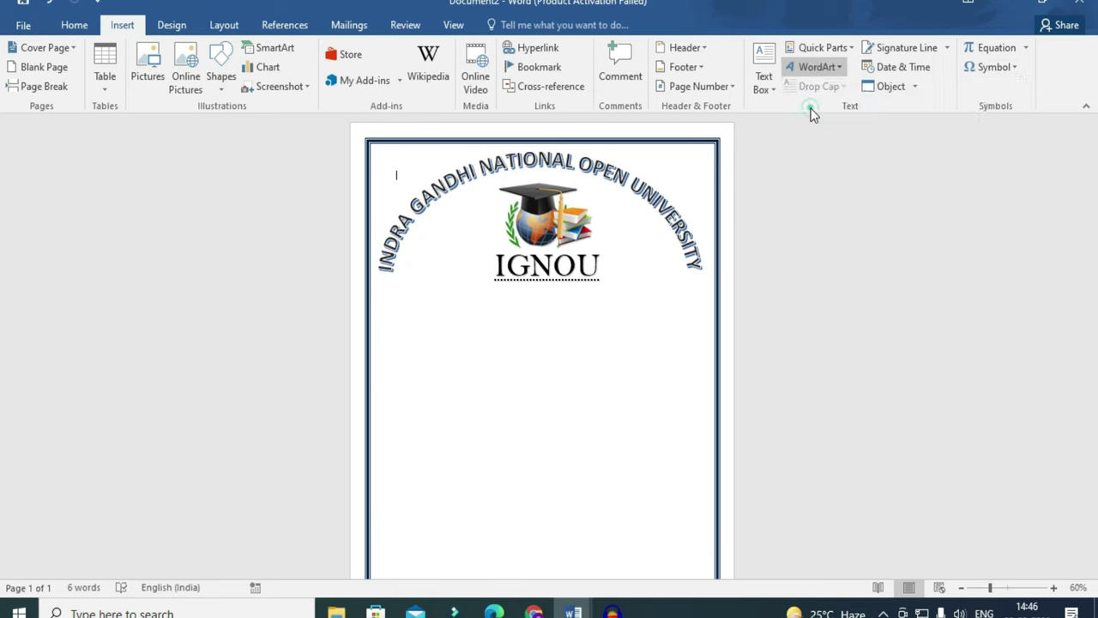
{"action": "left_click_drag", "start_coordinate": [486, 223], "coordinate": [471, 335]}
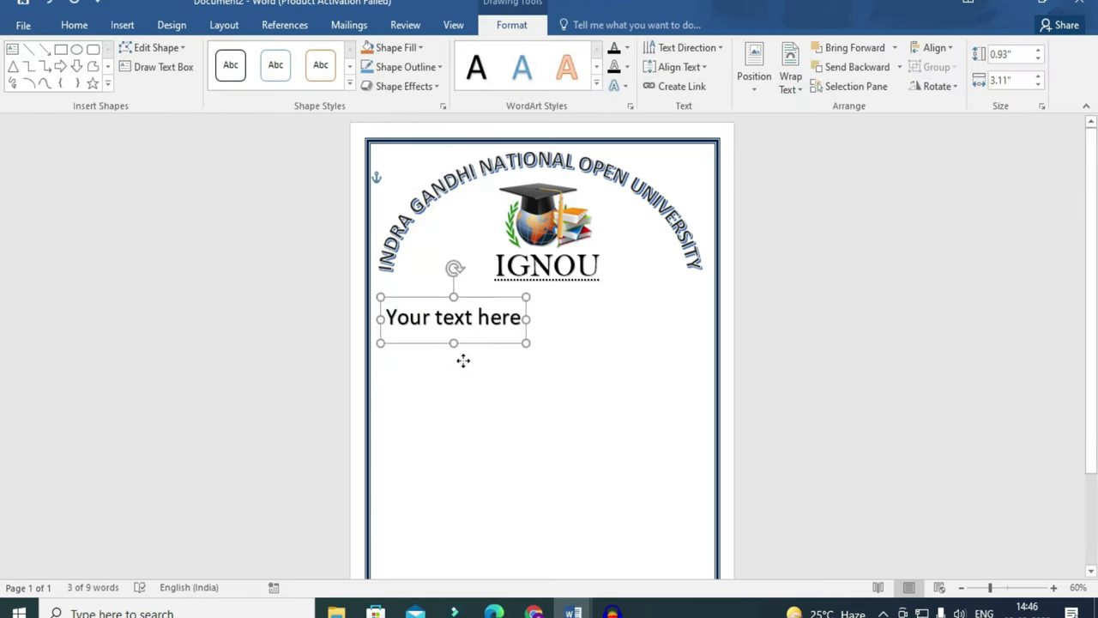
{"action": "left_click", "coordinate": [471, 335]}
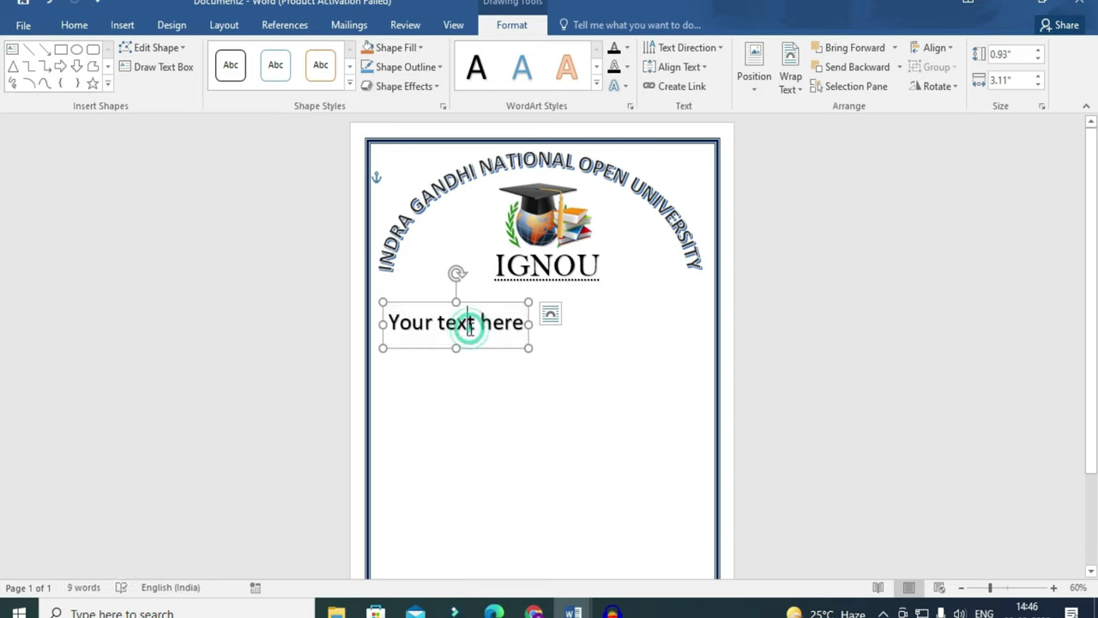
{"action": "triple_click", "coordinate": [471, 335]}
{"action": "type", "text": "nAME"}
{"action": "key", "text": "BackSpace"}
{"action": "key", "text": "BackSpace"}
{"action": "key", "text": "BackSpace"}
{"action": "key", "text": "BackSpace"}
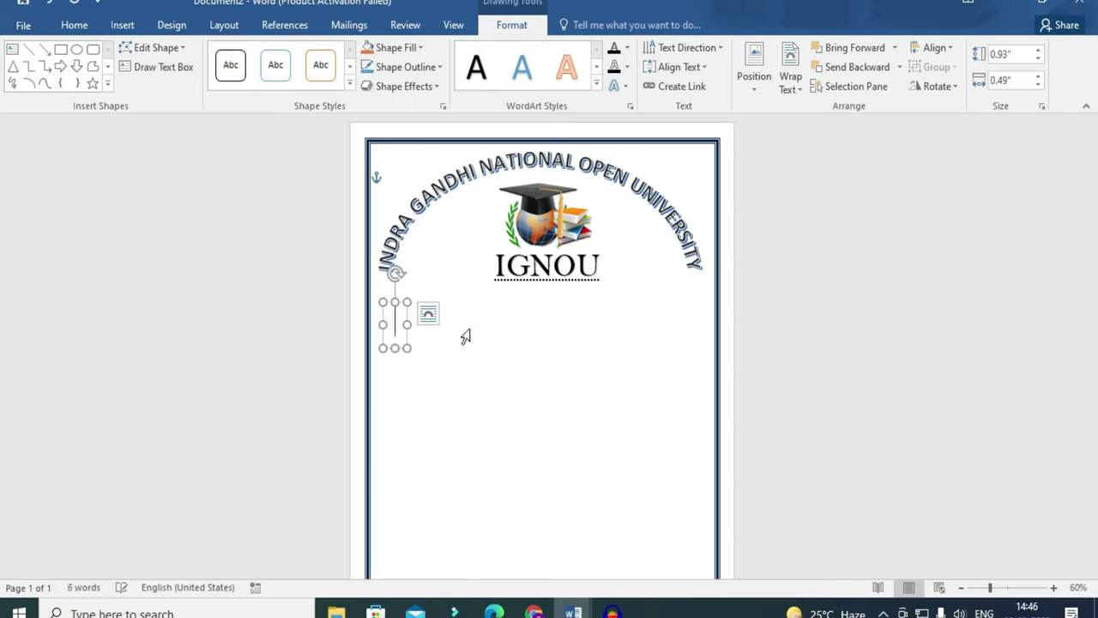
{"action": "type", "text": "Nam"}
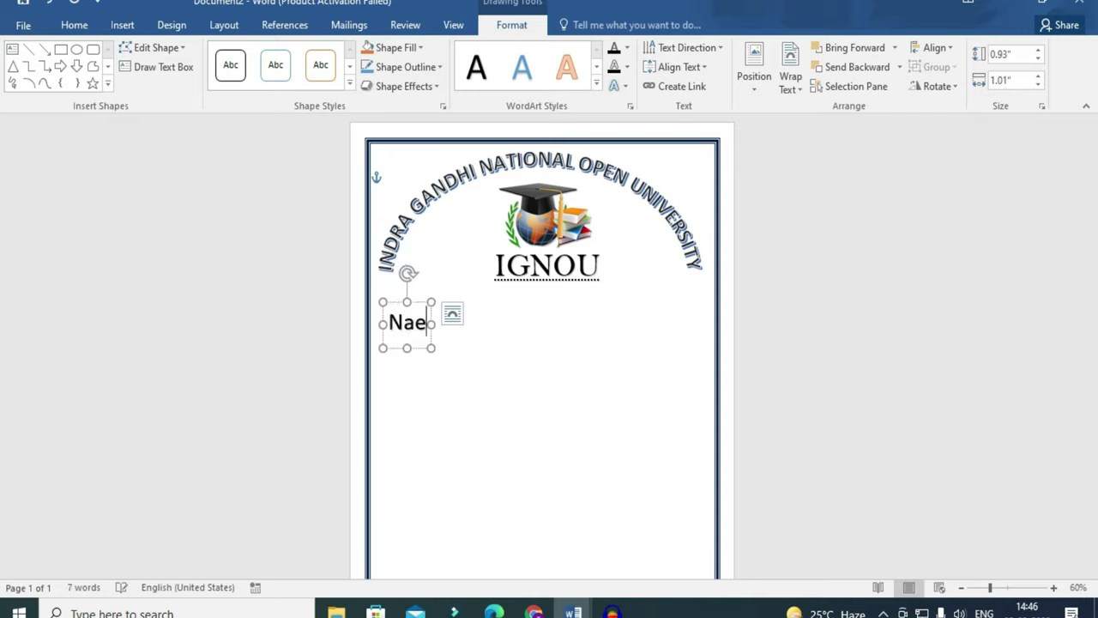
{"action": "type", "text": "e"}
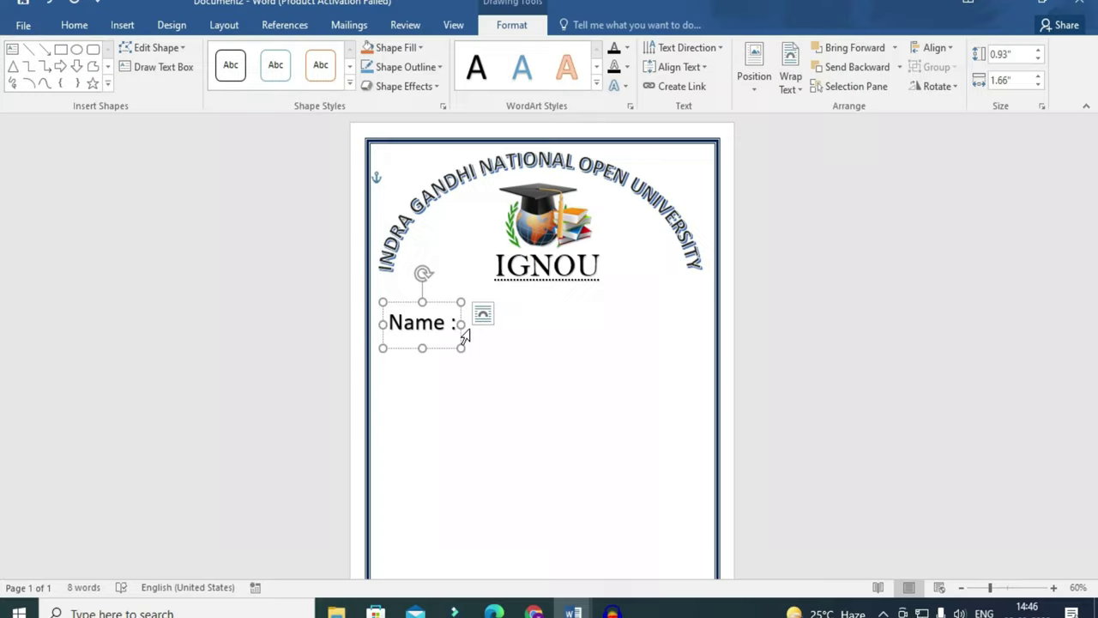
{"action": "type", "text": "____________________"}
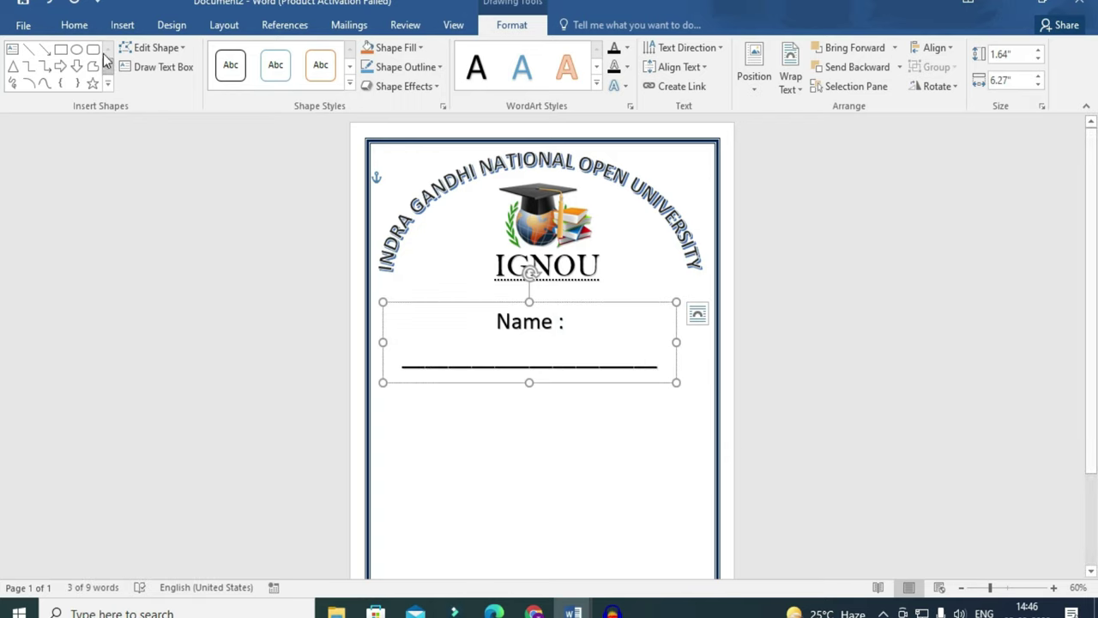
Left-align the Name line at size 26, lengthen its underline and widen the box.
{"action": "left_click", "coordinate": [74, 25]}
{"action": "left_click", "coordinate": [350, 80]}
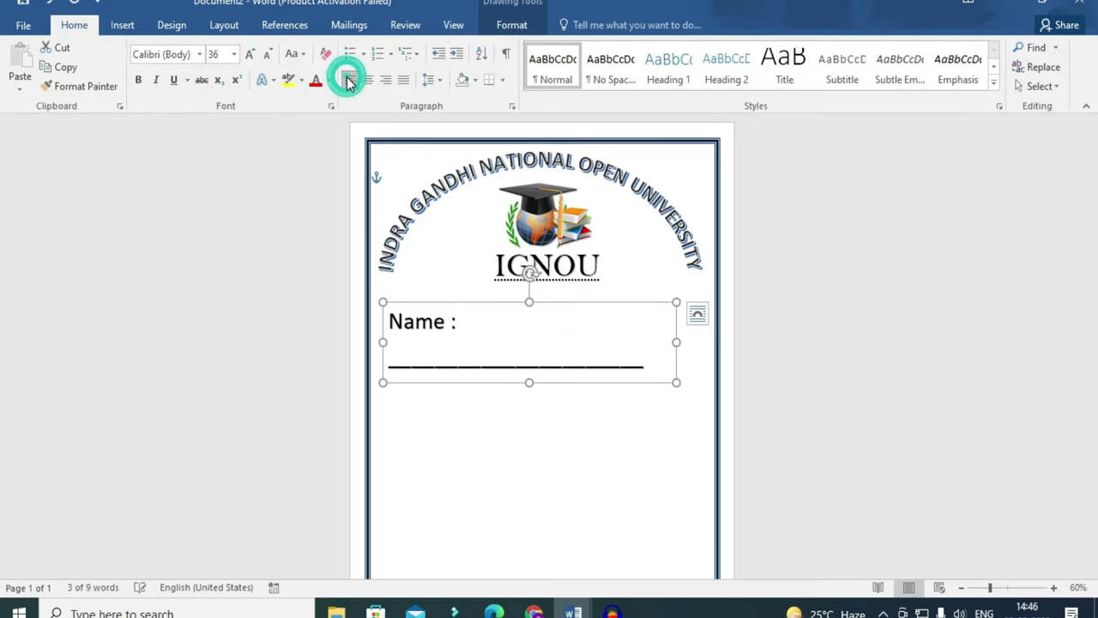
{"action": "left_click", "coordinate": [268, 57]}
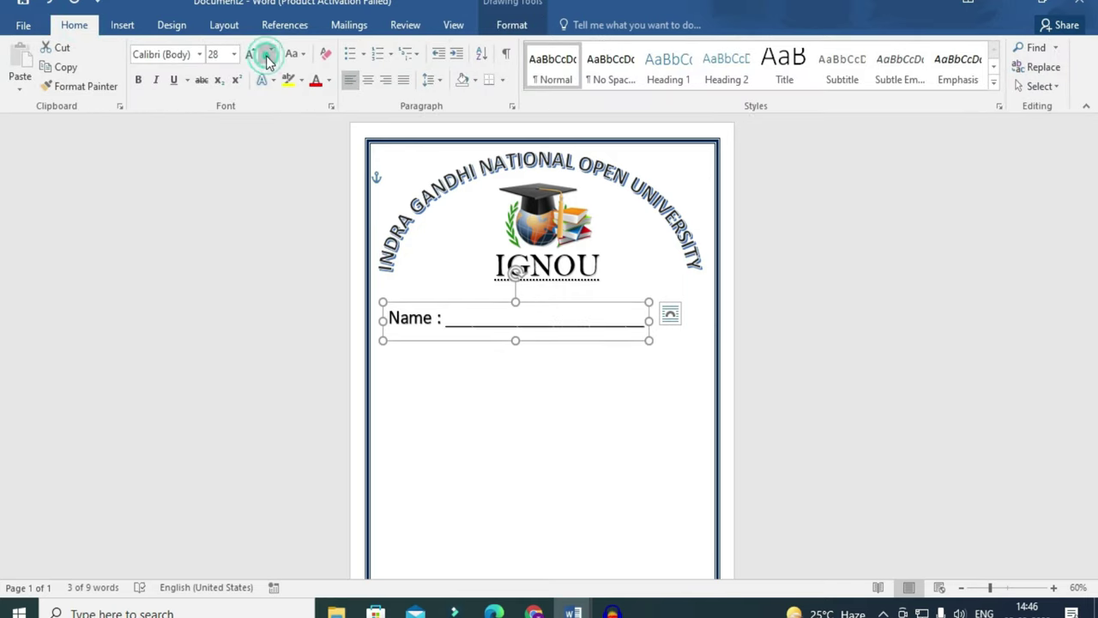
{"action": "left_click", "coordinate": [267, 57]}
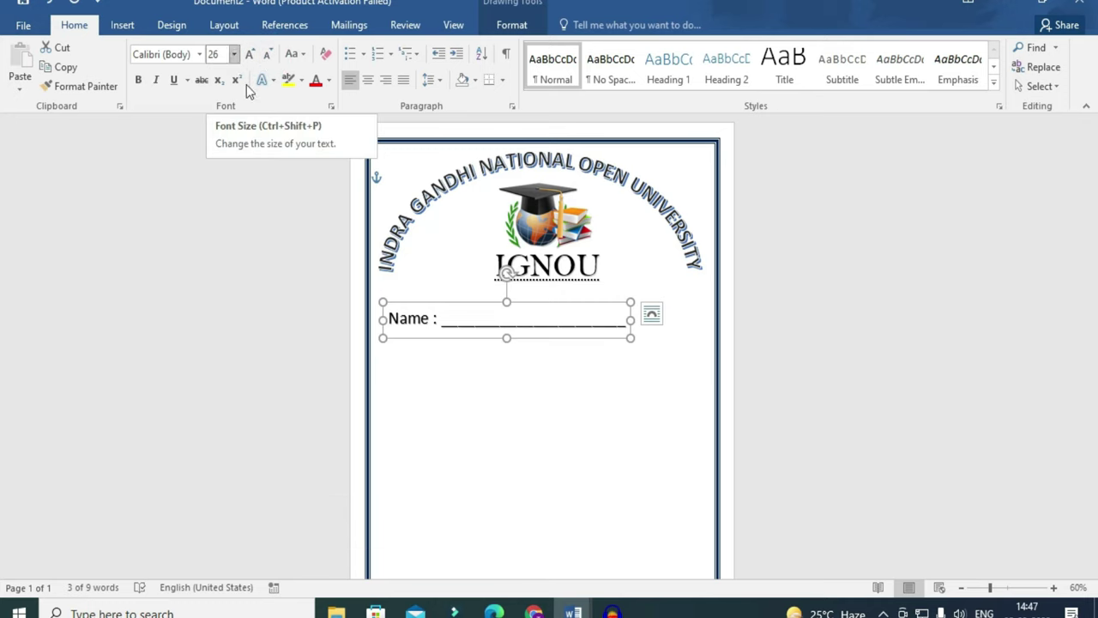
{"action": "left_click", "coordinate": [608, 317]}
{"action": "type", "text": "________"}
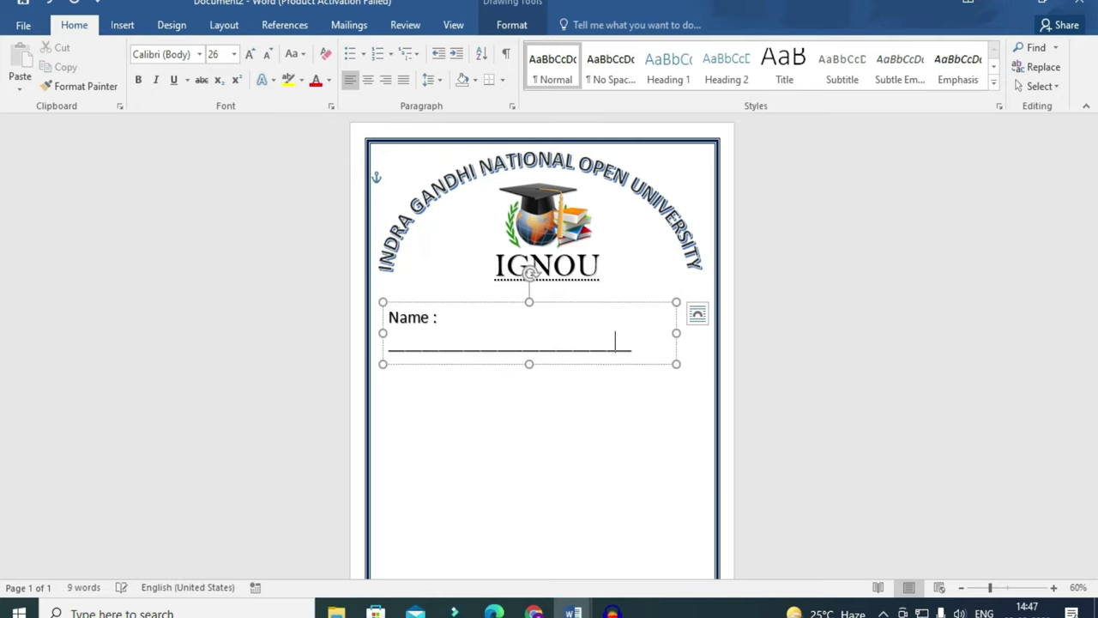
{"action": "left_click_drag", "start_coordinate": [676, 333], "coordinate": [709, 344]}
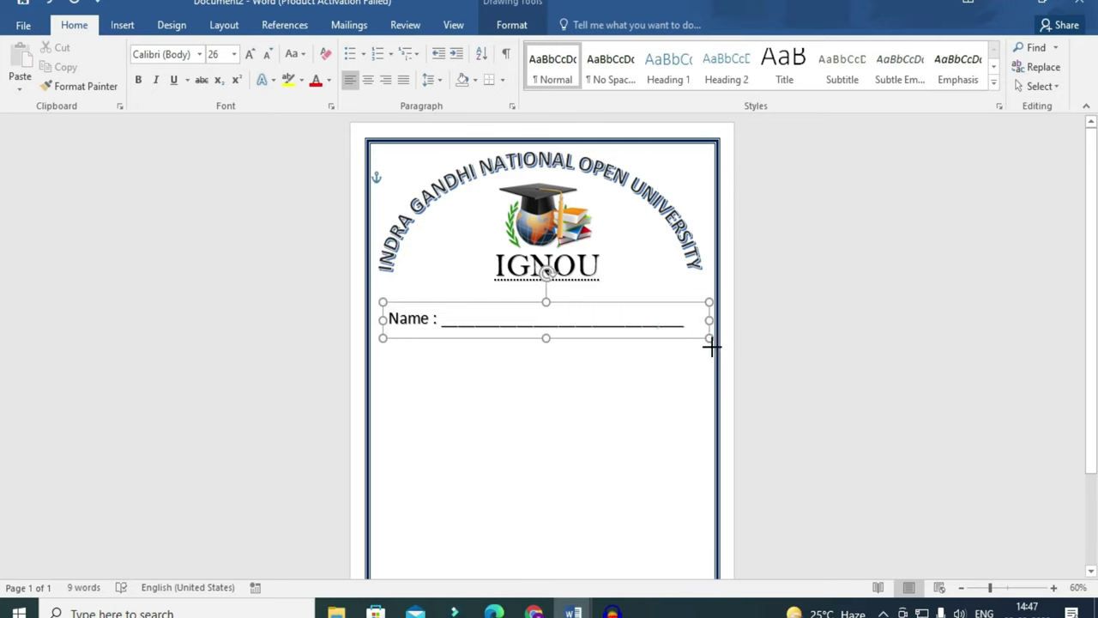
Add a 'Father's Name :' line with an underscore fill-in line beneath Name.
{"action": "left_click", "coordinate": [687, 323]}
{"action": "type", "text": "__"}
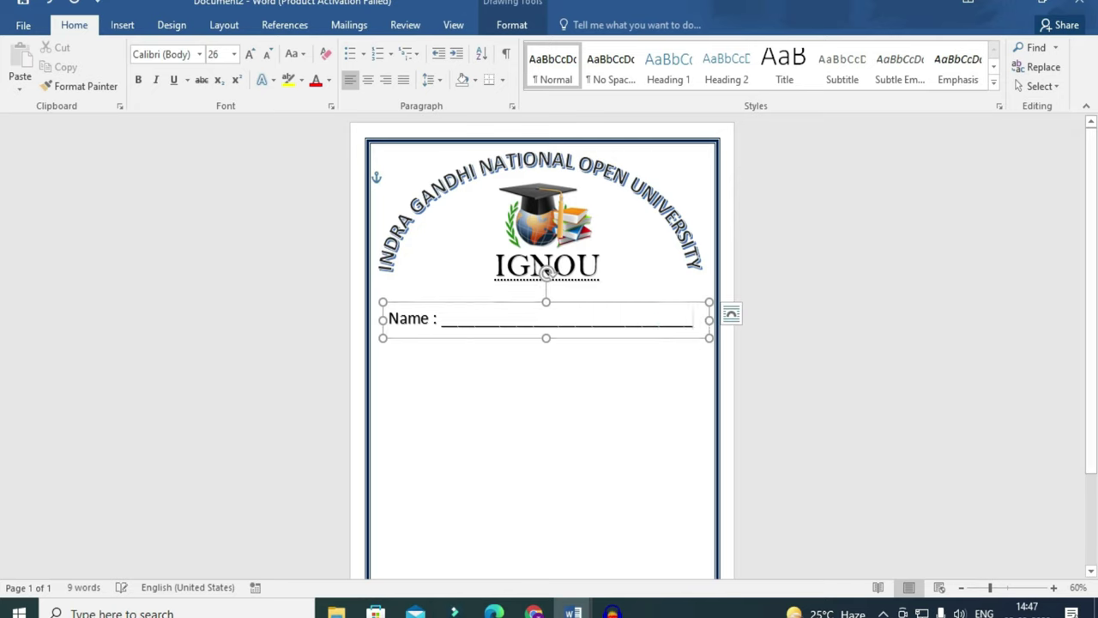
{"action": "key", "text": "Return"}
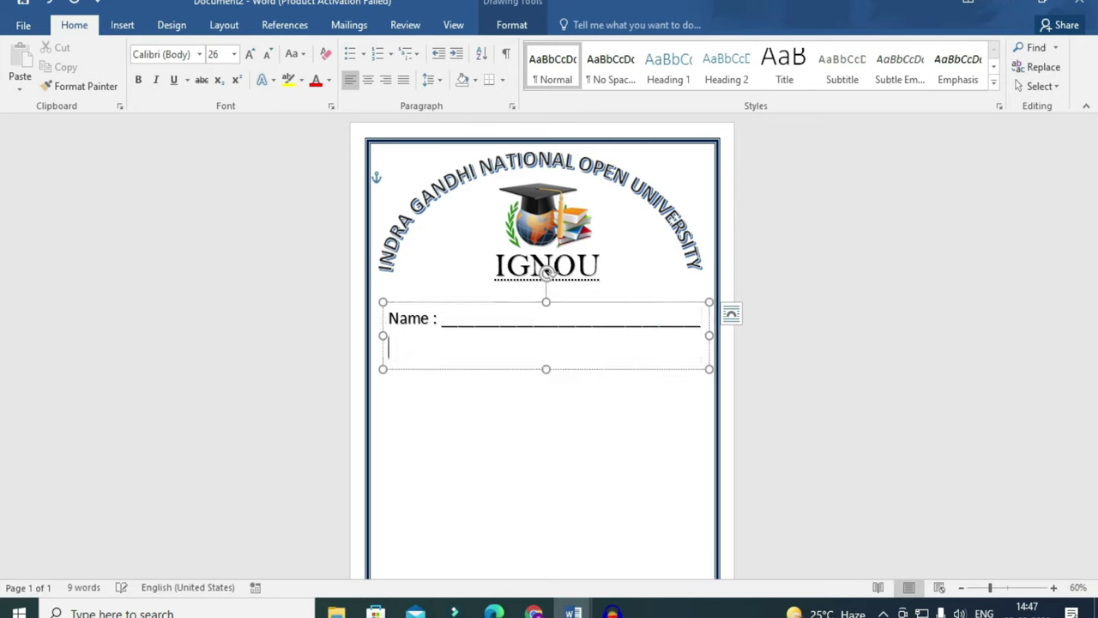
{"action": "type", "text": "Father’s Name : ___________________"}
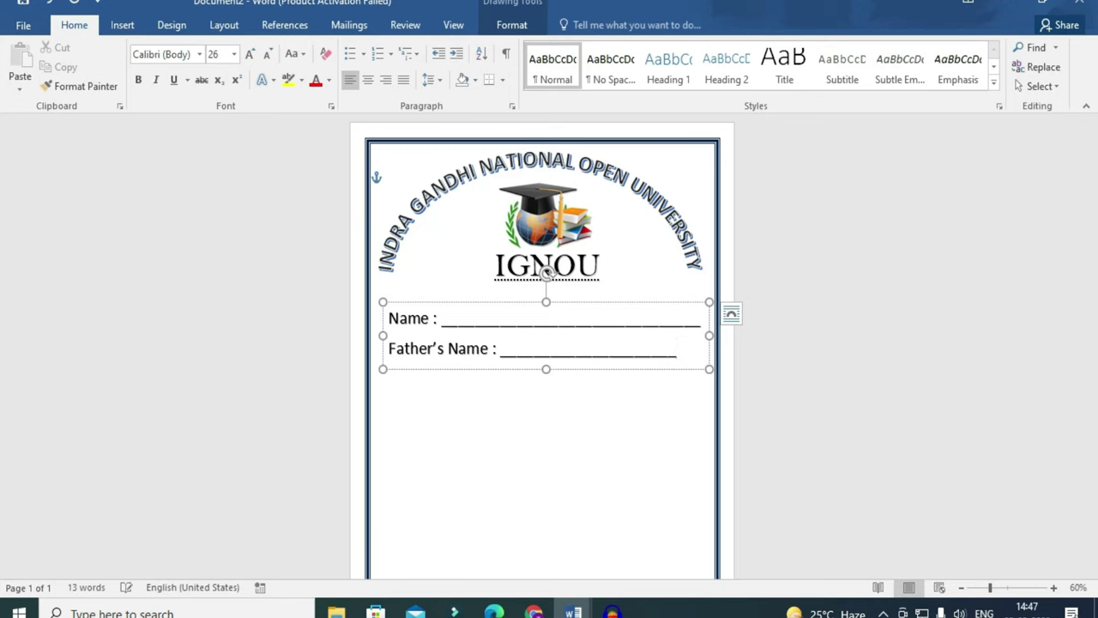
{"action": "type", "text": "_"}
{"action": "key", "text": "Return"}
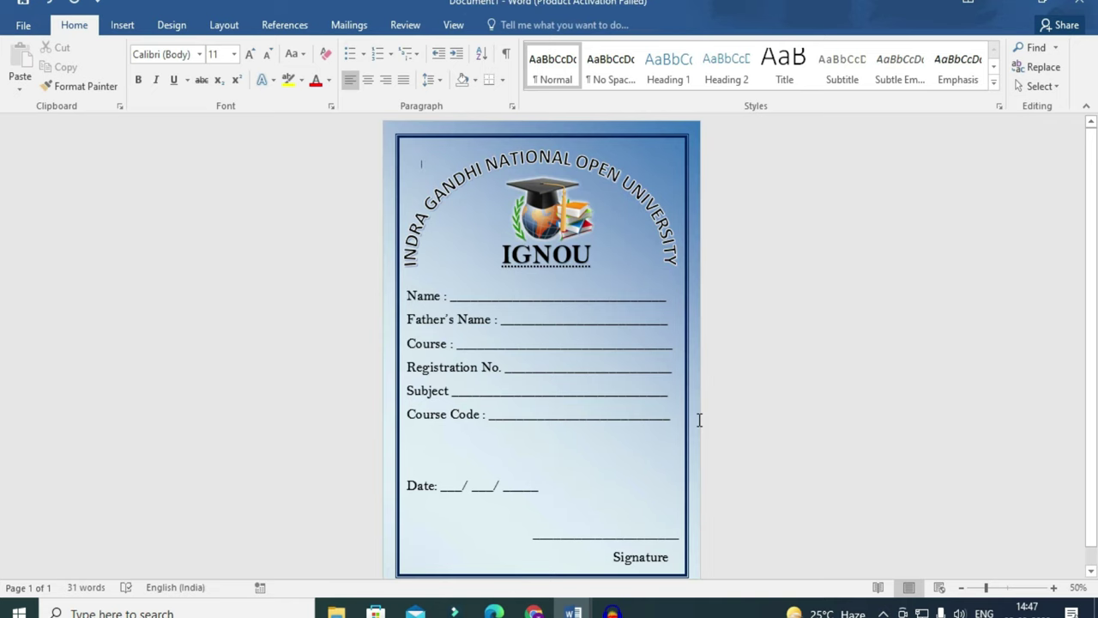
Add underlined 'Course :', 'Registration No :' and 'Subject :' lines, then begin the 'CourseCode::' line.
{"action": "key", "text": "alt+Tab"}
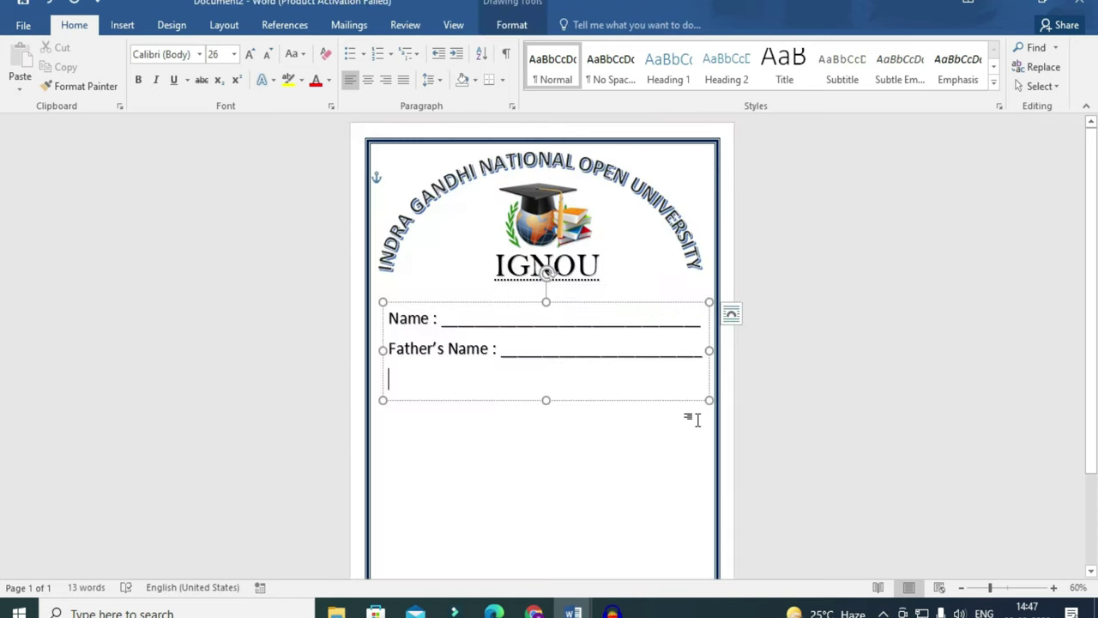
{"action": "type", "text": "Course : ______________________________"}
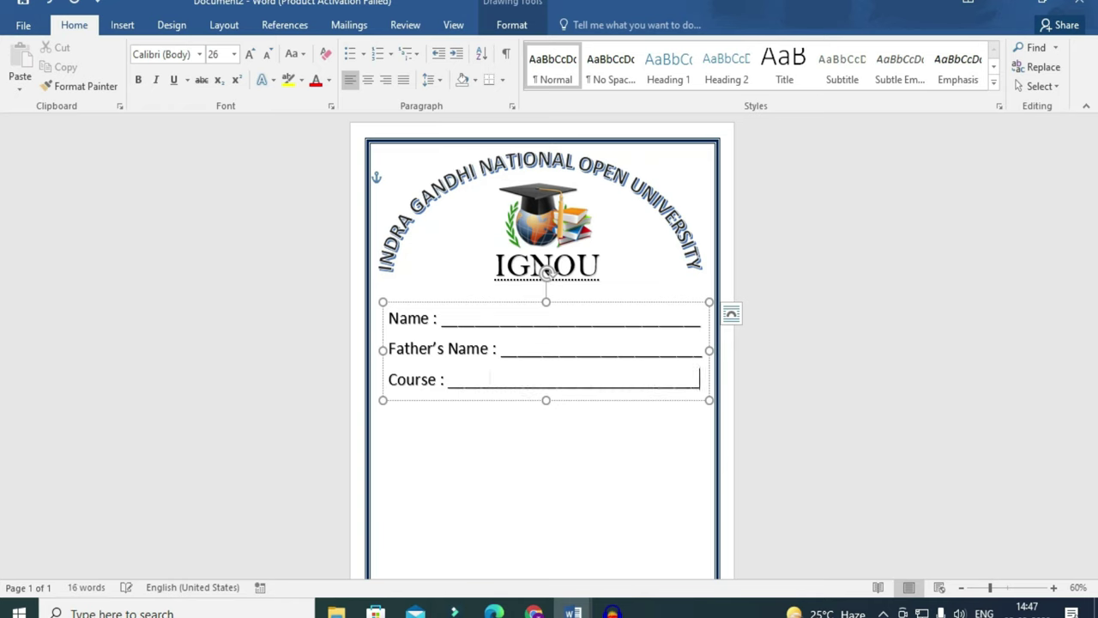
{"action": "key", "text": "Return"}
{"action": "type", "text": "Regi"}
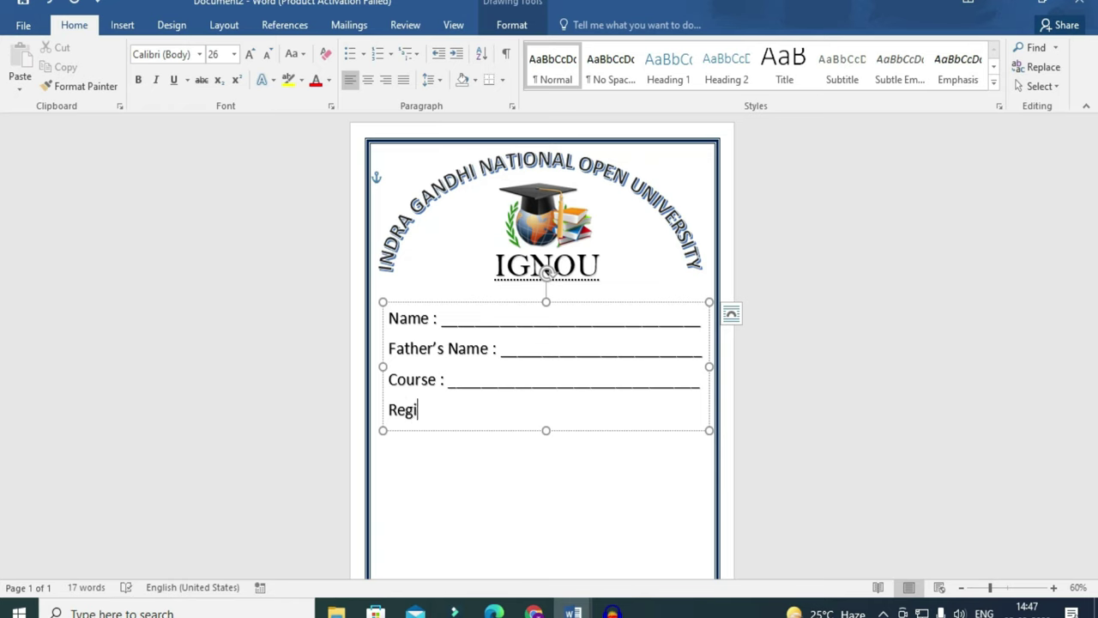
{"action": "type", "text": "stration"}
{"action": "type", "text": " No"}
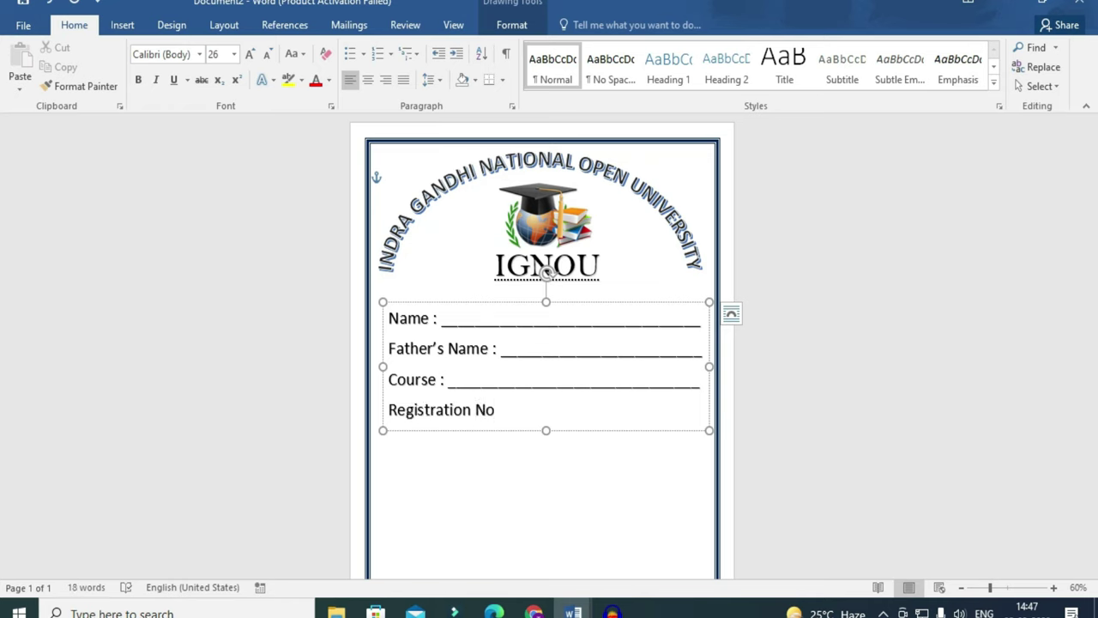
{"action": "type", "text": " : _"}
{"action": "type", "text": "_____________________"}
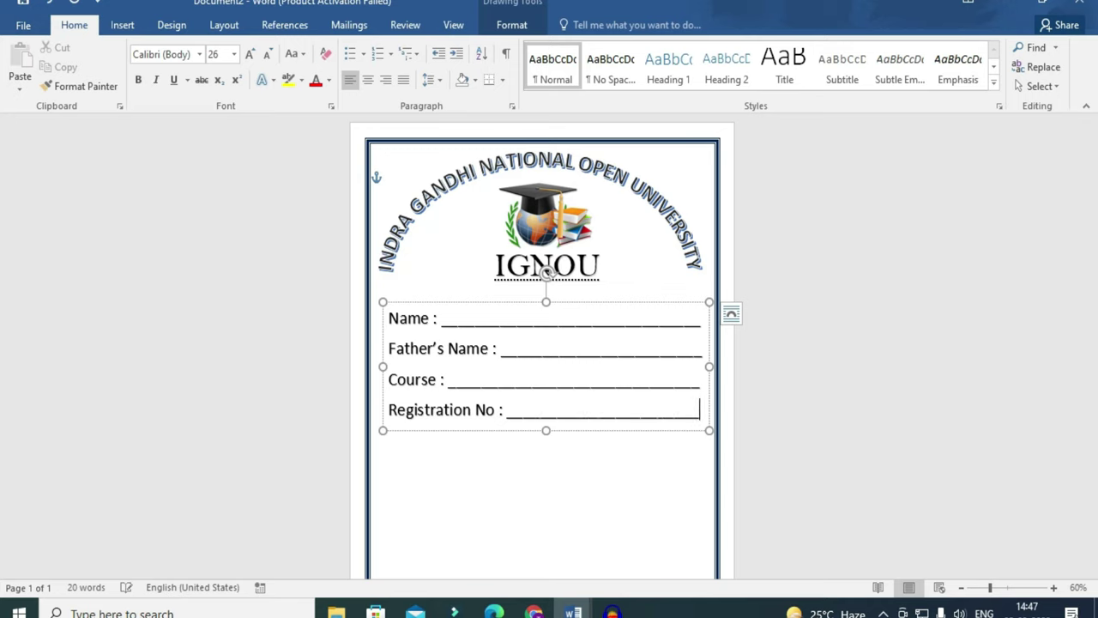
{"action": "key", "text": "Return"}
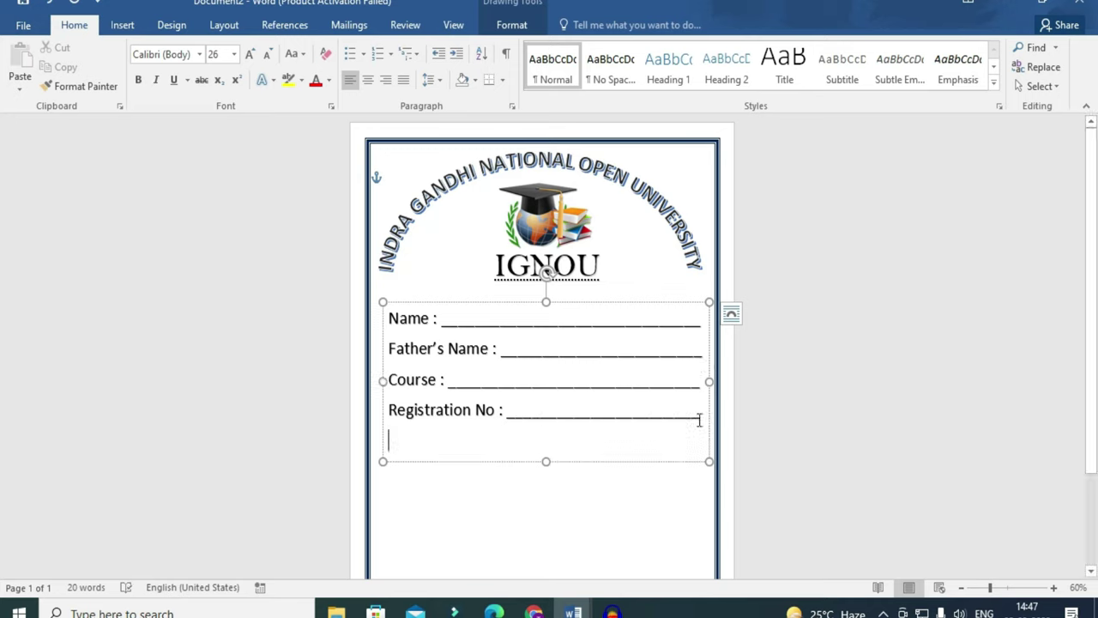
{"action": "type", "text": "Subject : ____________________________"}
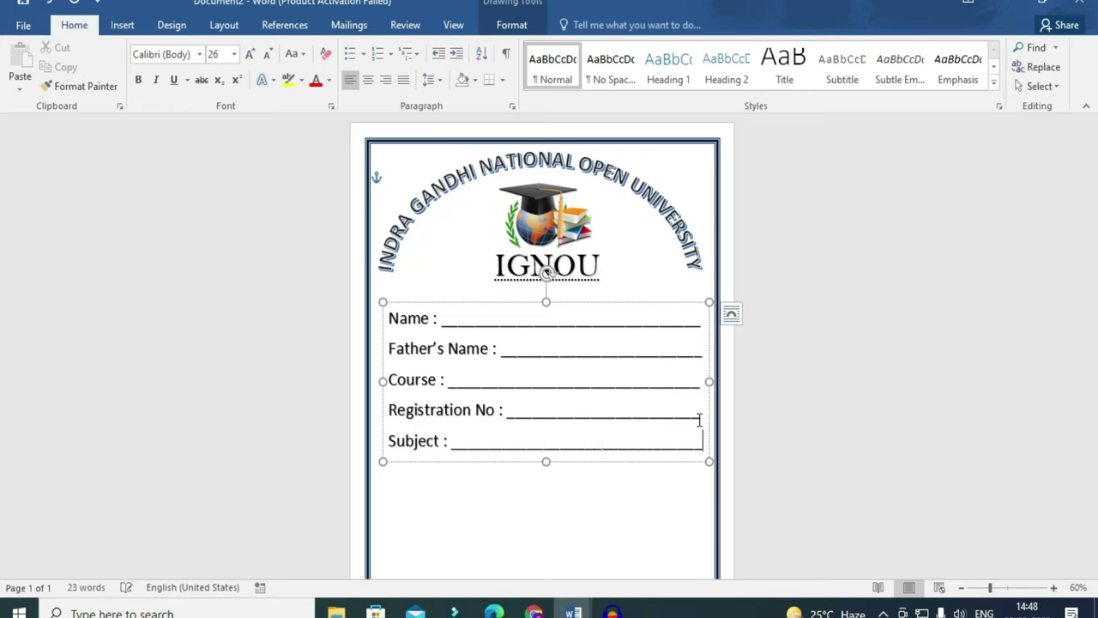
{"action": "key", "text": "Return"}
{"action": "type", "text": "Course"}
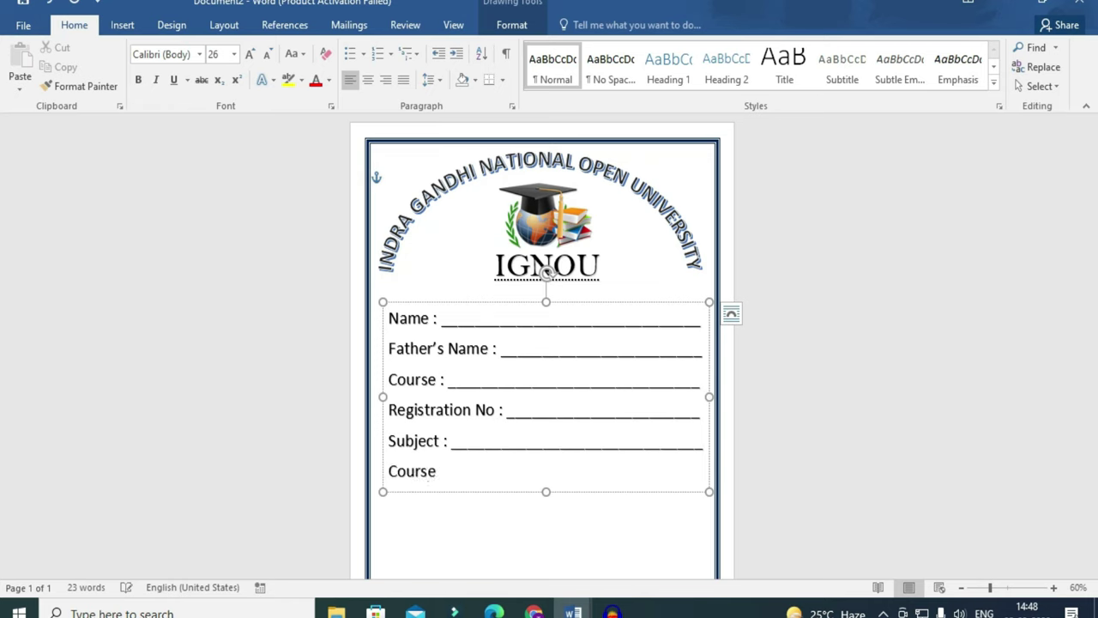
{"action": "type", "text": " Code"}
{"action": "type", "text": " :"}
{"action": "type", "text": ":"}
{"action": "type", "text": "___________________________"}
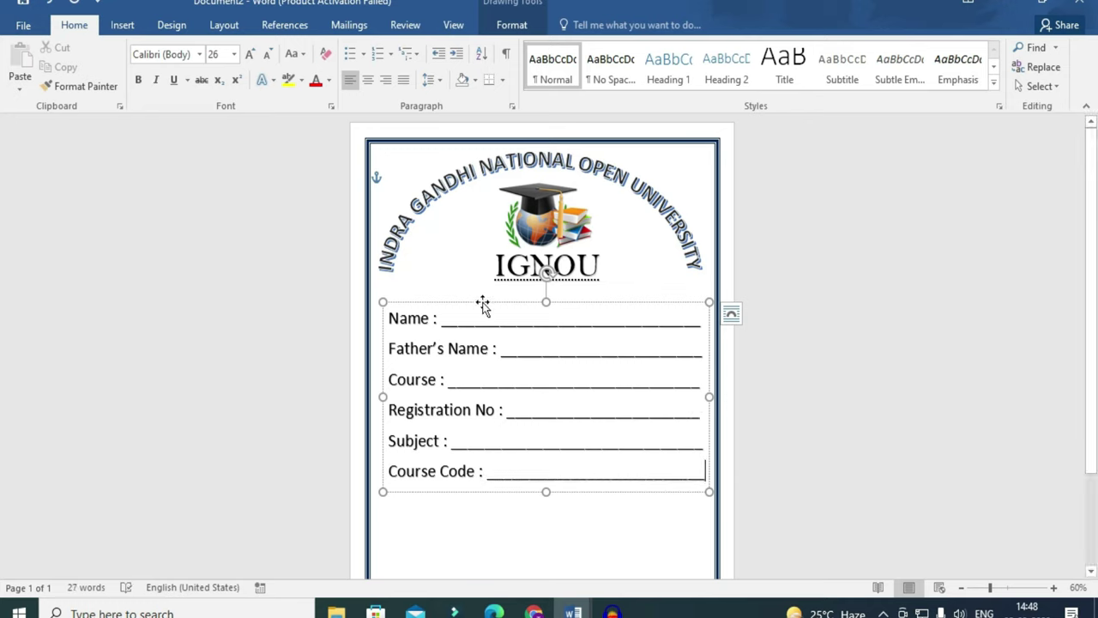
Nudge the form text box left and format all six fields in Bell MT, 24 pt, 1.5 spacing.
{"action": "left_click_drag", "start_coordinate": [488, 302], "coordinate": [475, 302]}
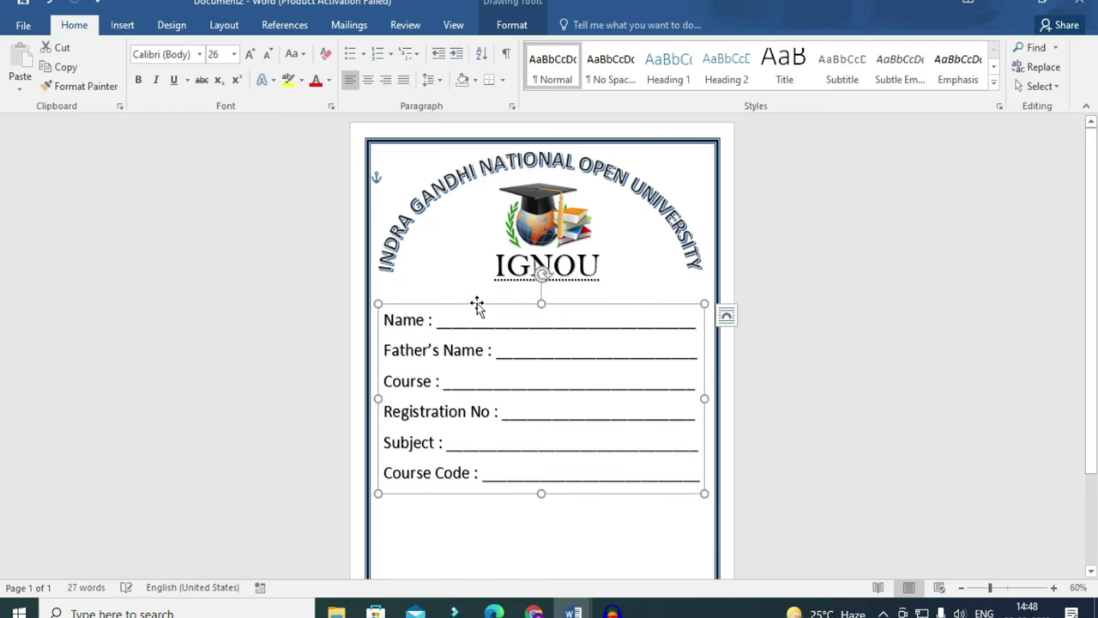
{"action": "left_click", "coordinate": [200, 54]}
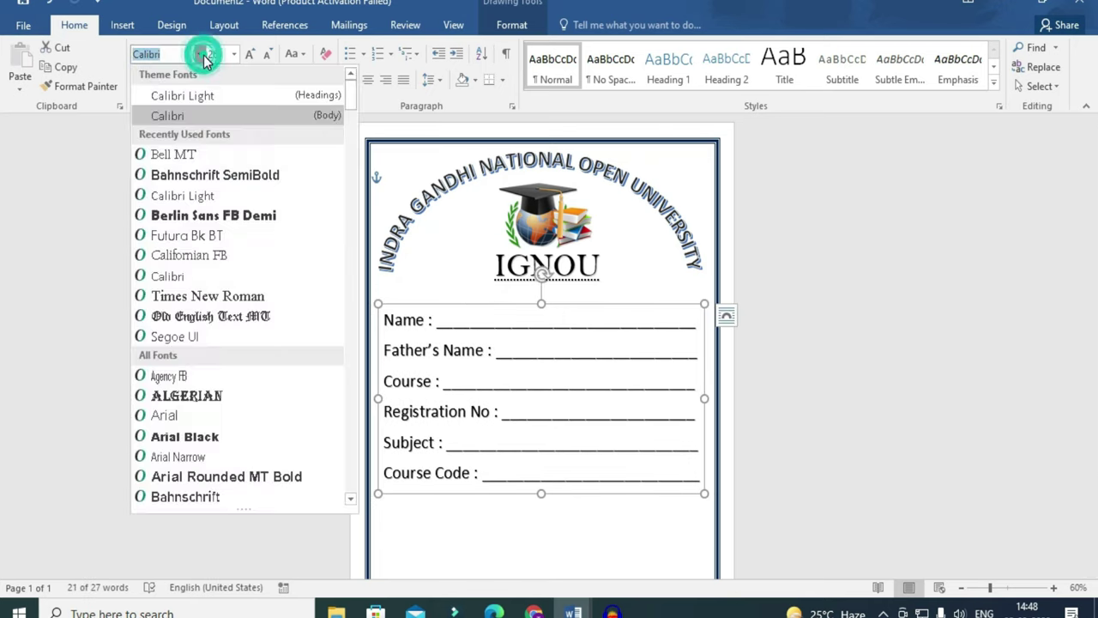
{"action": "left_click", "coordinate": [190, 157]}
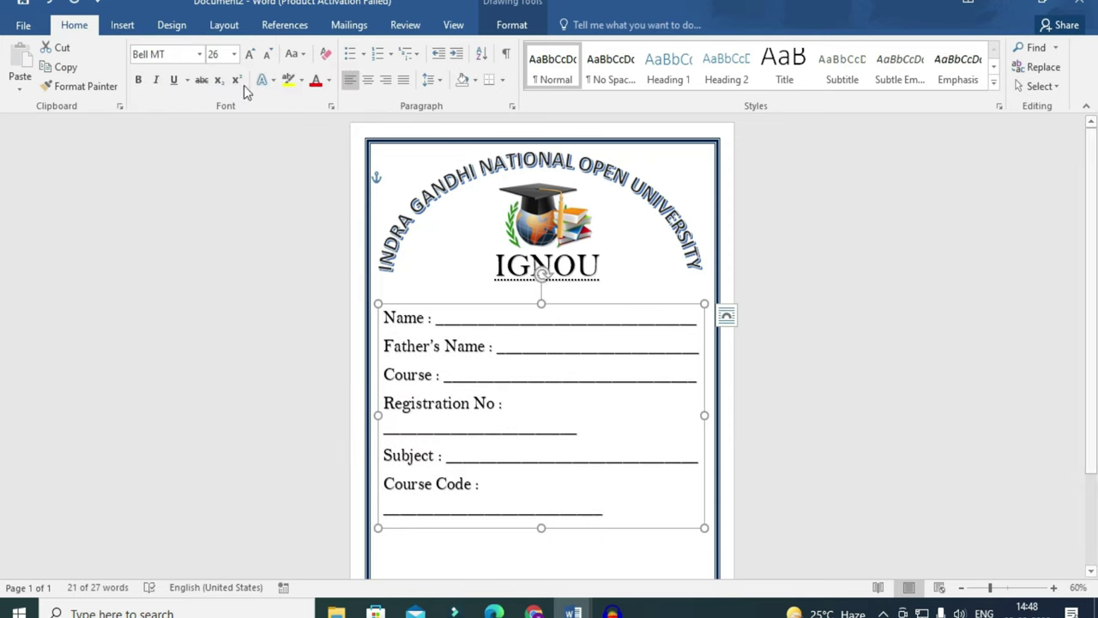
{"action": "left_click", "coordinate": [269, 58]}
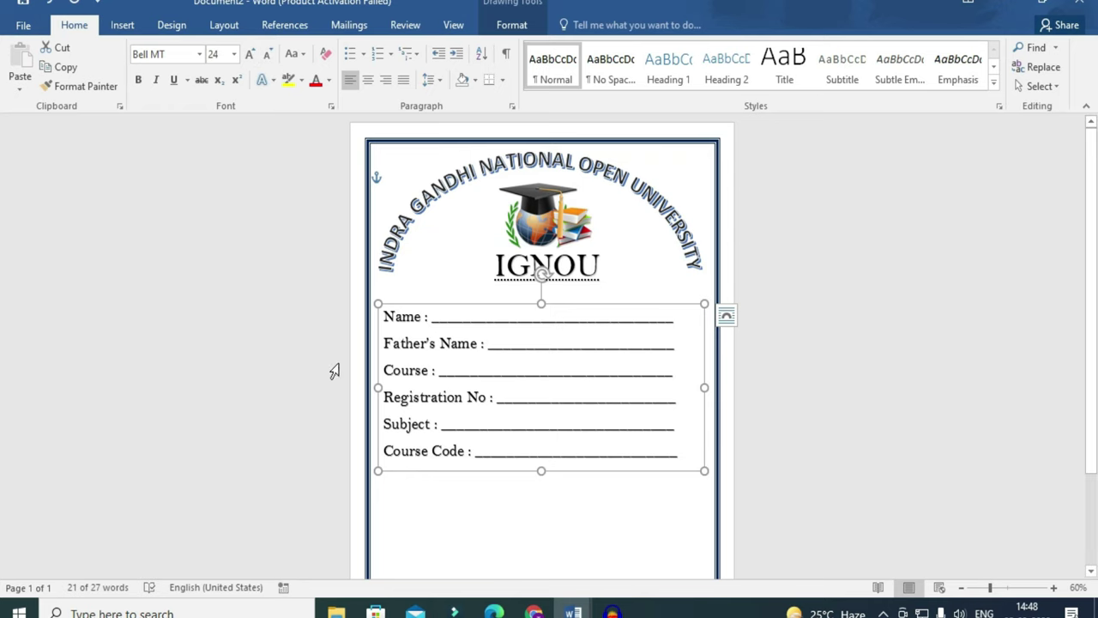
{"action": "left_click", "coordinate": [436, 82]}
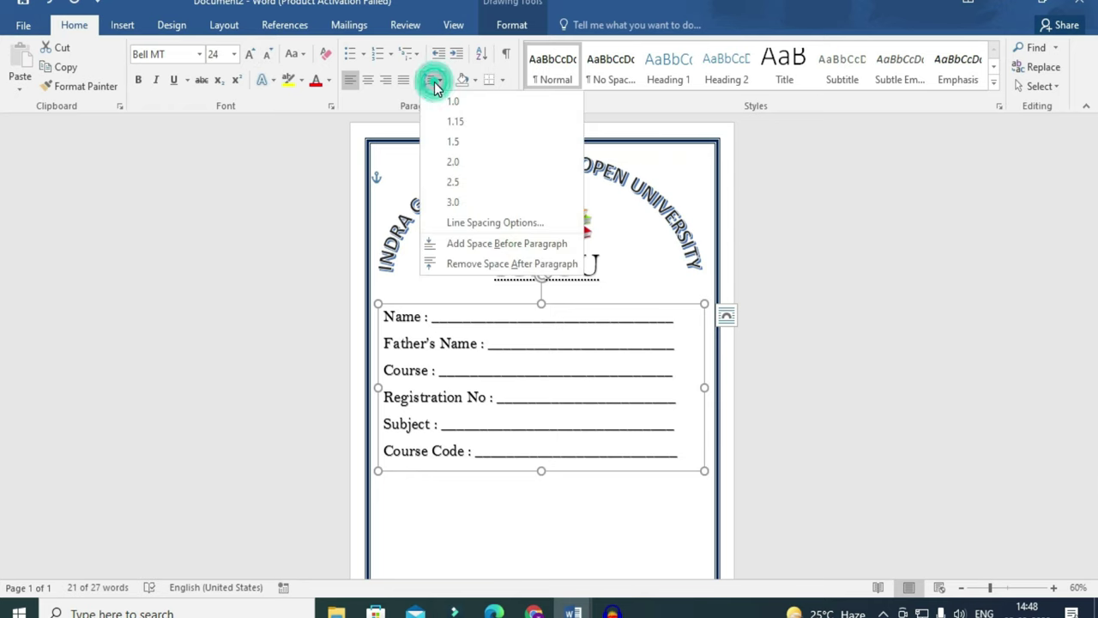
{"action": "left_click", "coordinate": [456, 143]}
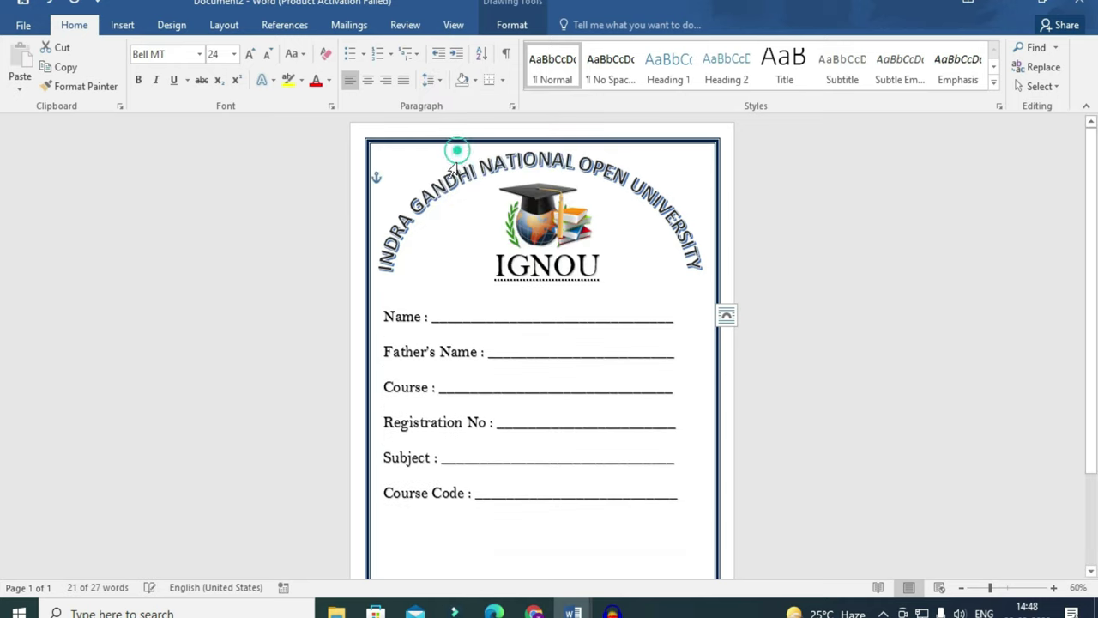
{"action": "scroll", "coordinate": [490, 465], "scroll_direction": "down", "scroll_amount": 3}
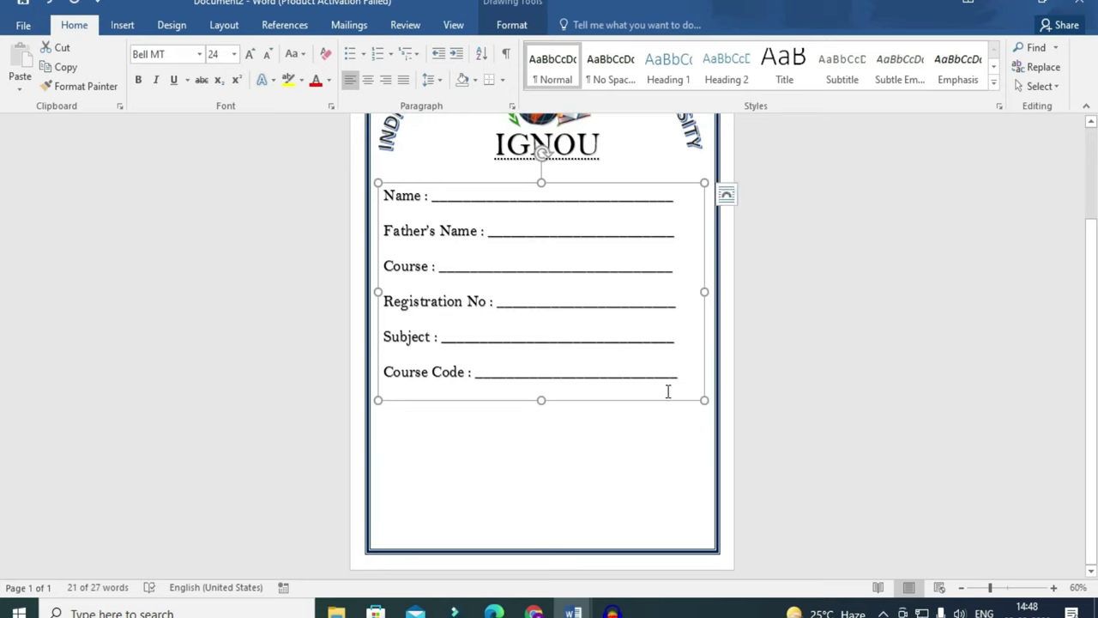
{"action": "left_click", "coordinate": [677, 377]}
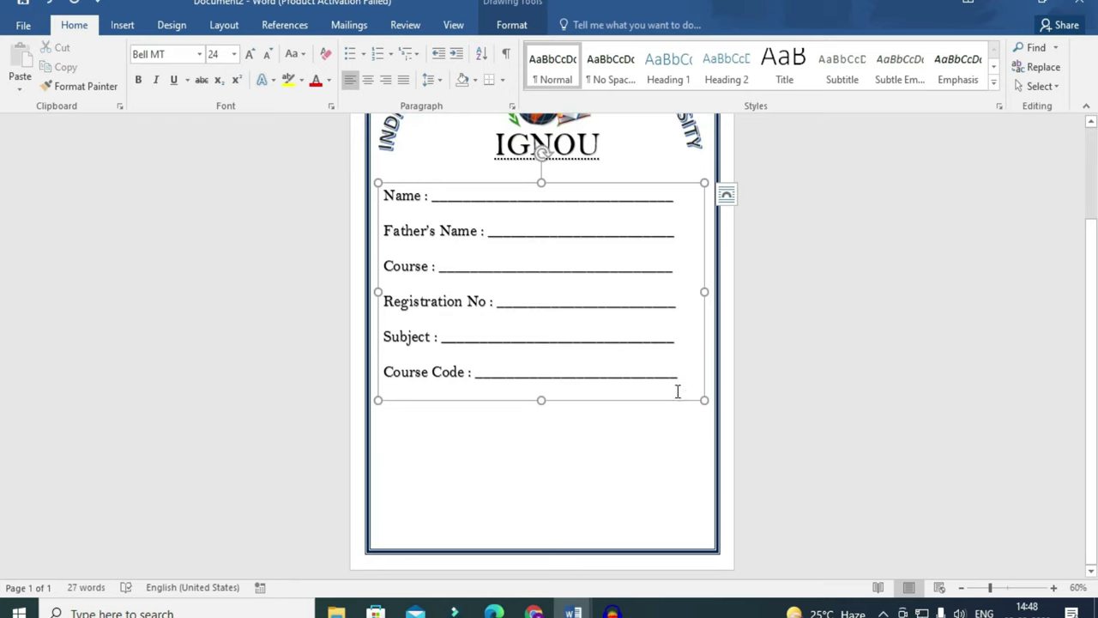
Add a 'Date: __/ __/ ____' line below Course Code.
{"action": "key", "text": "Return"}
{"action": "key", "text": "Return"}
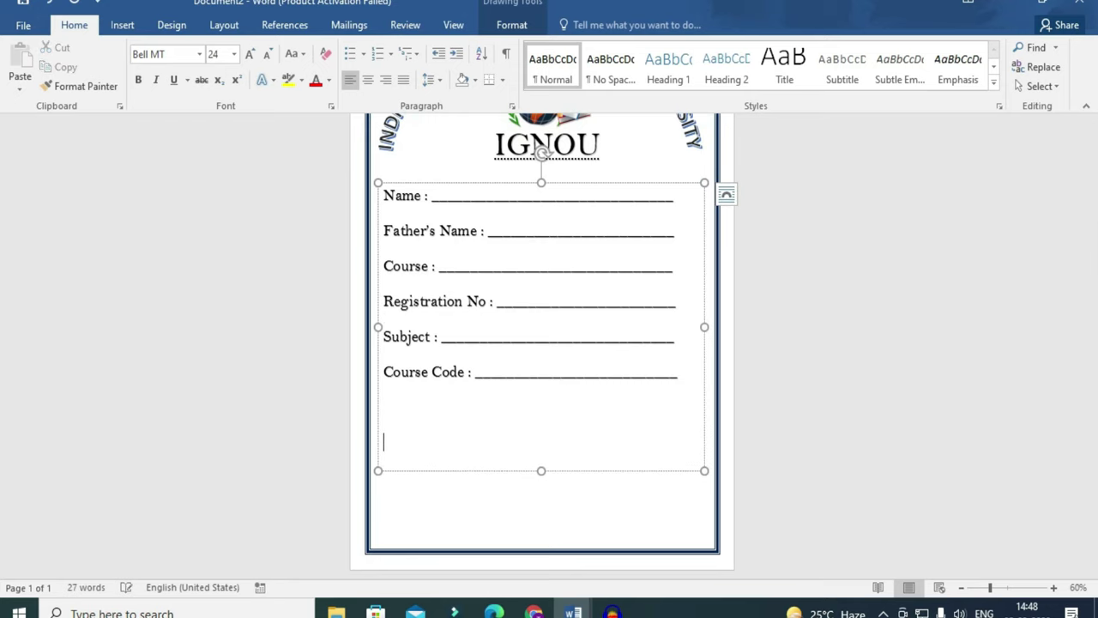
{"action": "type", "text": "Date: __/"}
{"action": "type", "text": " __/ _____"}
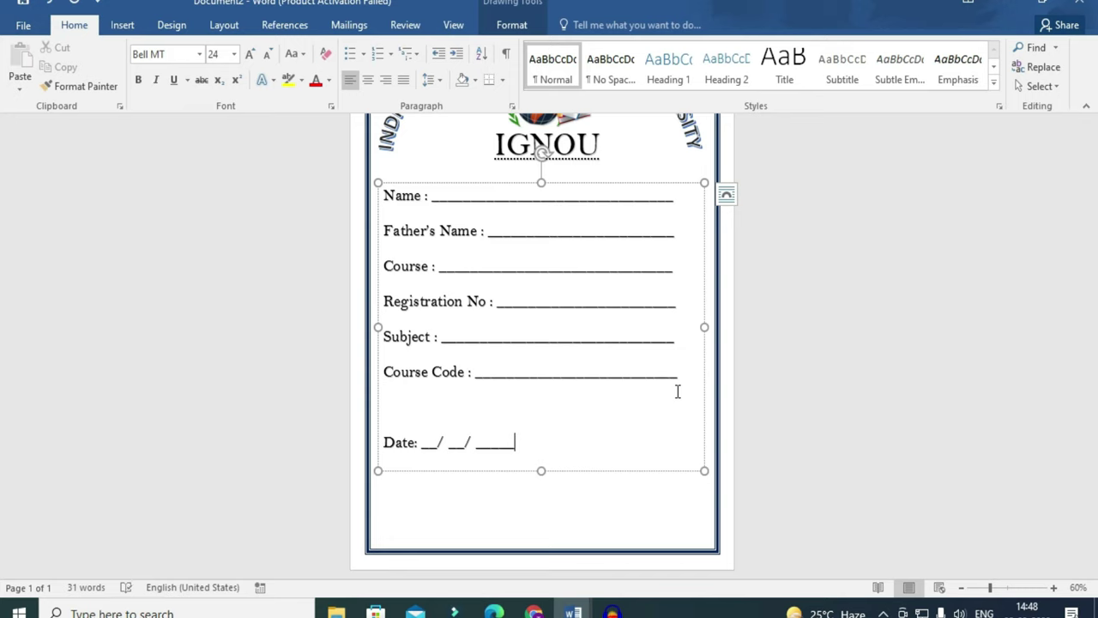
{"action": "key", "text": "Return"}
{"action": "key", "text": "Return"}
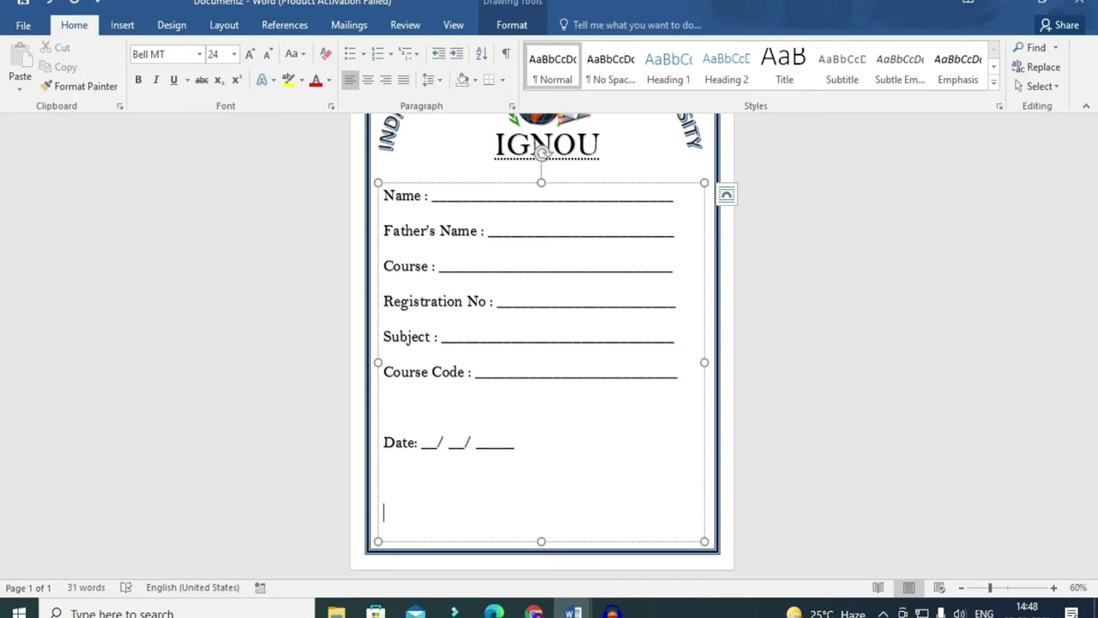
Add a right-aligned signature underline with a centred 'Signature Line' caption beneath it.
{"action": "type", "text": "Sign"}
{"action": "type", "text": "LI"}
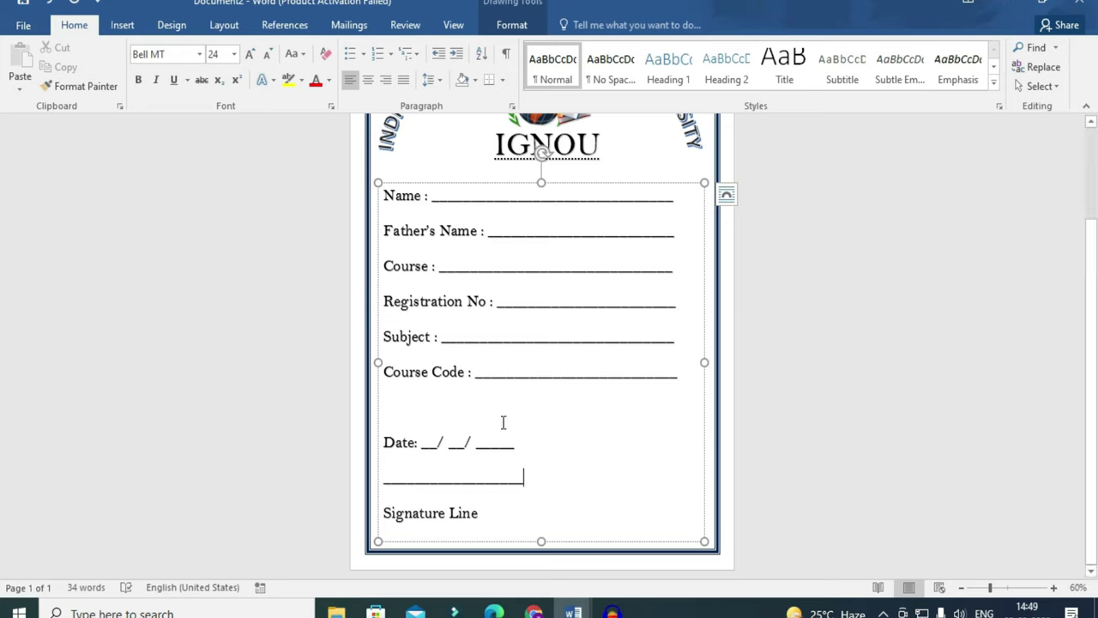
{"action": "left_click", "coordinate": [383, 82]}
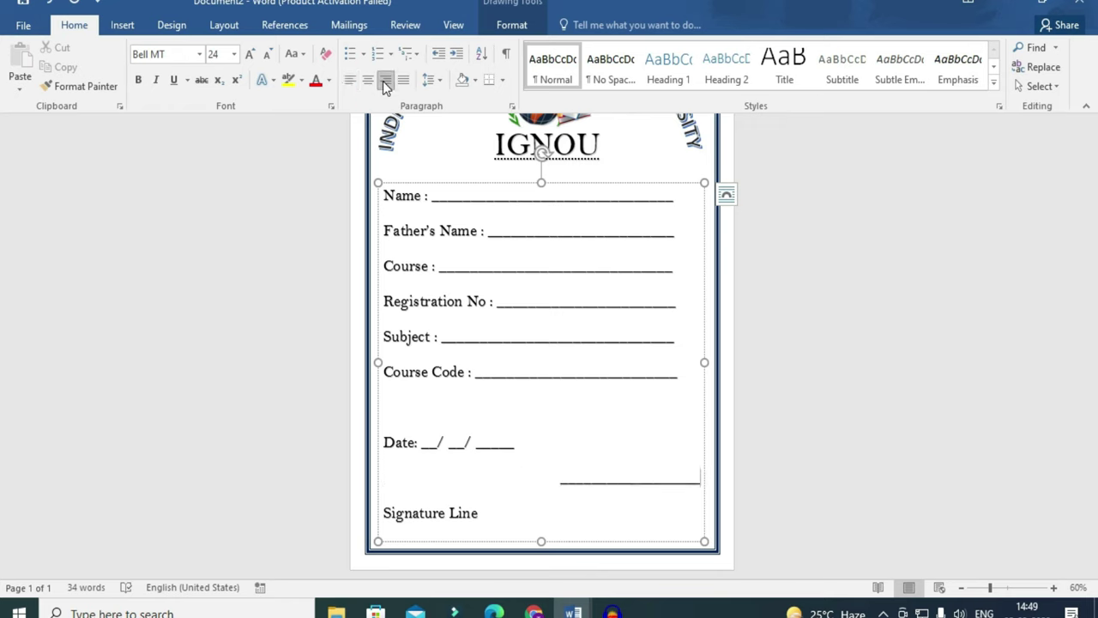
{"action": "left_click", "coordinate": [480, 513]}
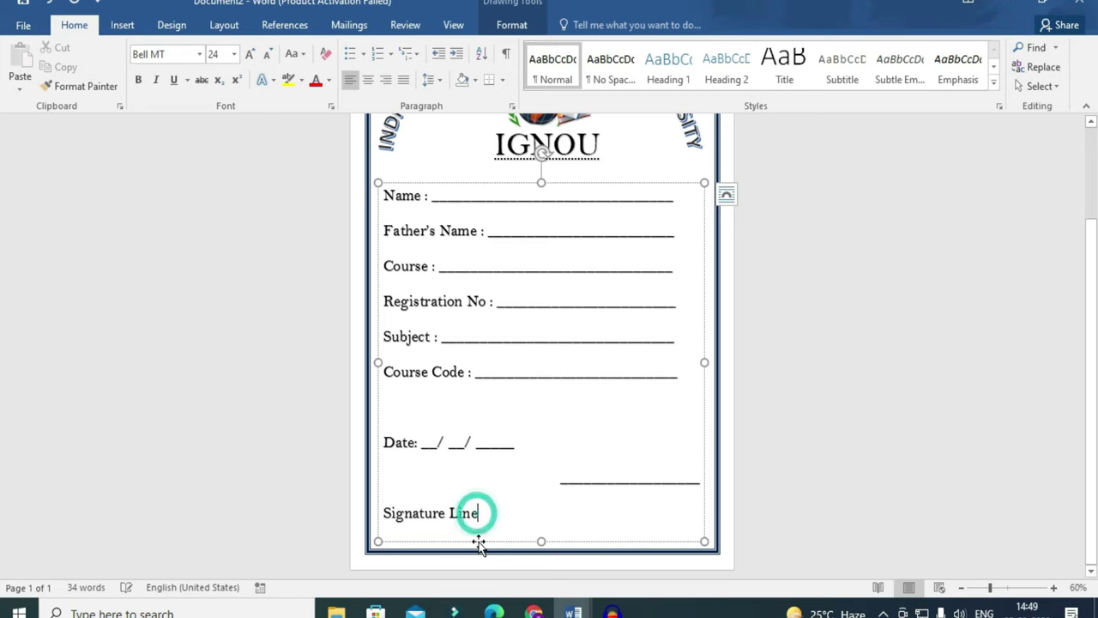
{"action": "left_click", "coordinate": [369, 81]}
{"action": "left_click", "coordinate": [493, 515]}
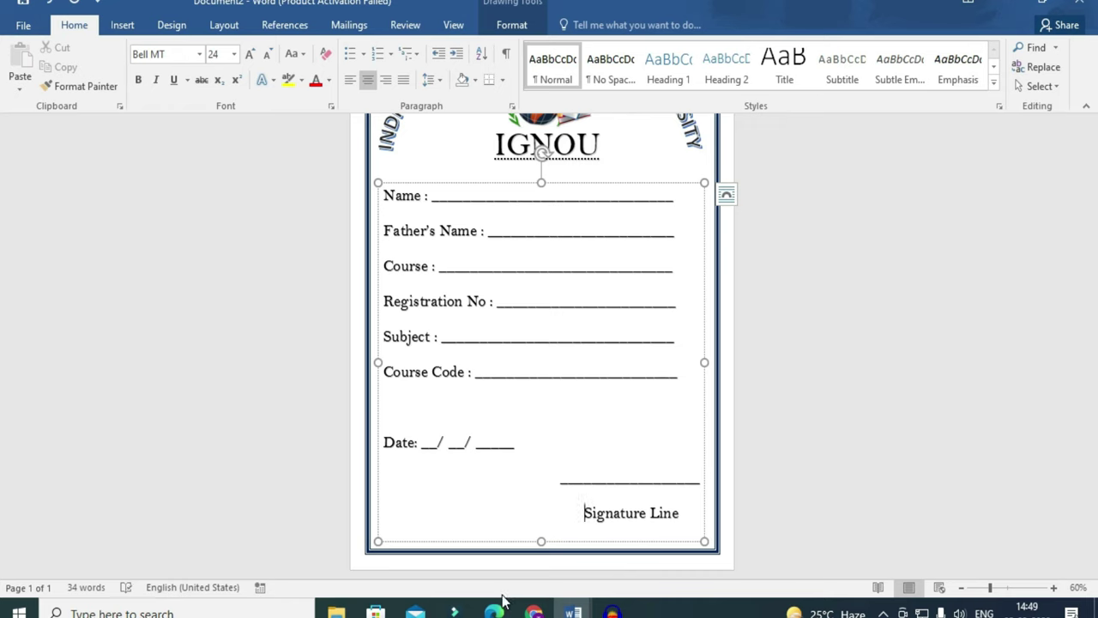
Give the signature underline and caption 1.15 line spacing with no space after.
{"action": "left_click_drag", "start_coordinate": [682, 515], "coordinate": [573, 498]}
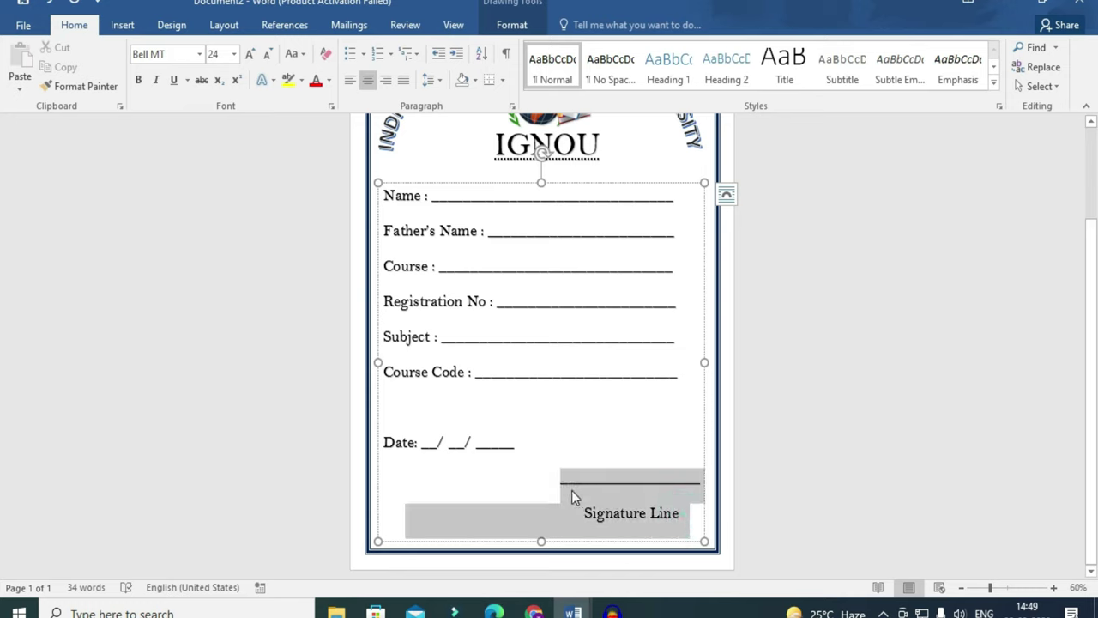
{"action": "left_click", "coordinate": [429, 80]}
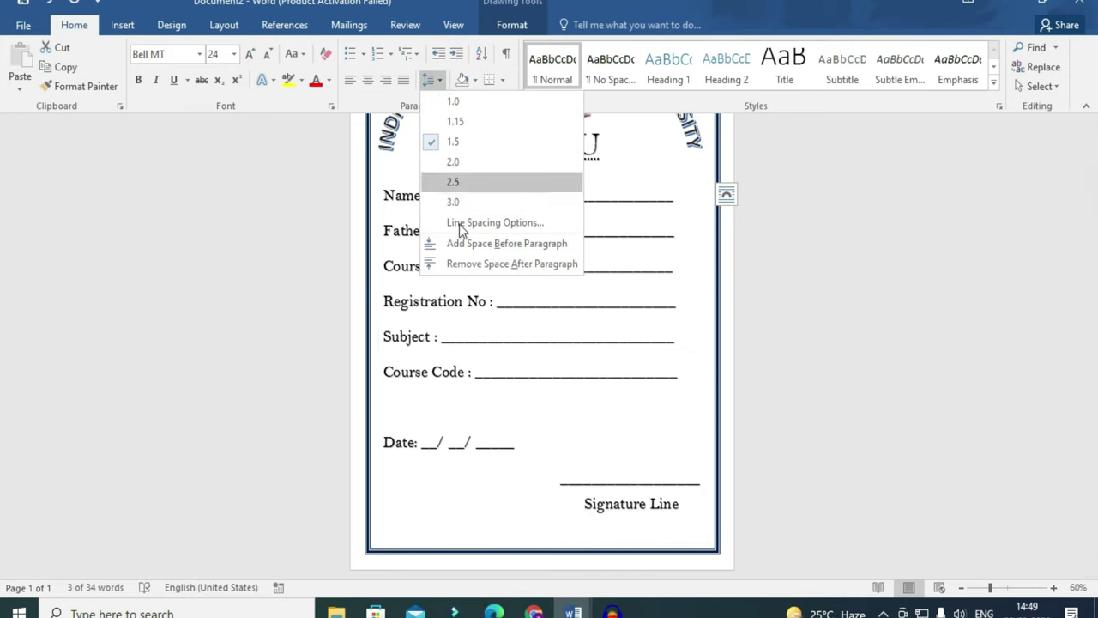
{"action": "left_click", "coordinate": [469, 266]}
{"action": "left_click", "coordinate": [429, 80]}
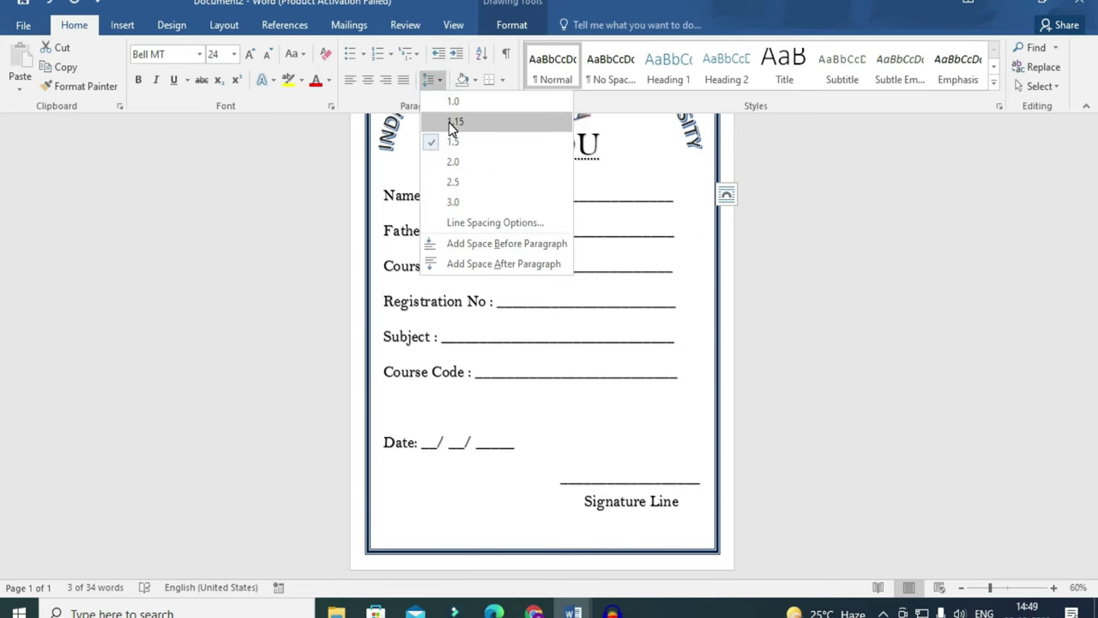
{"action": "left_click", "coordinate": [451, 122]}
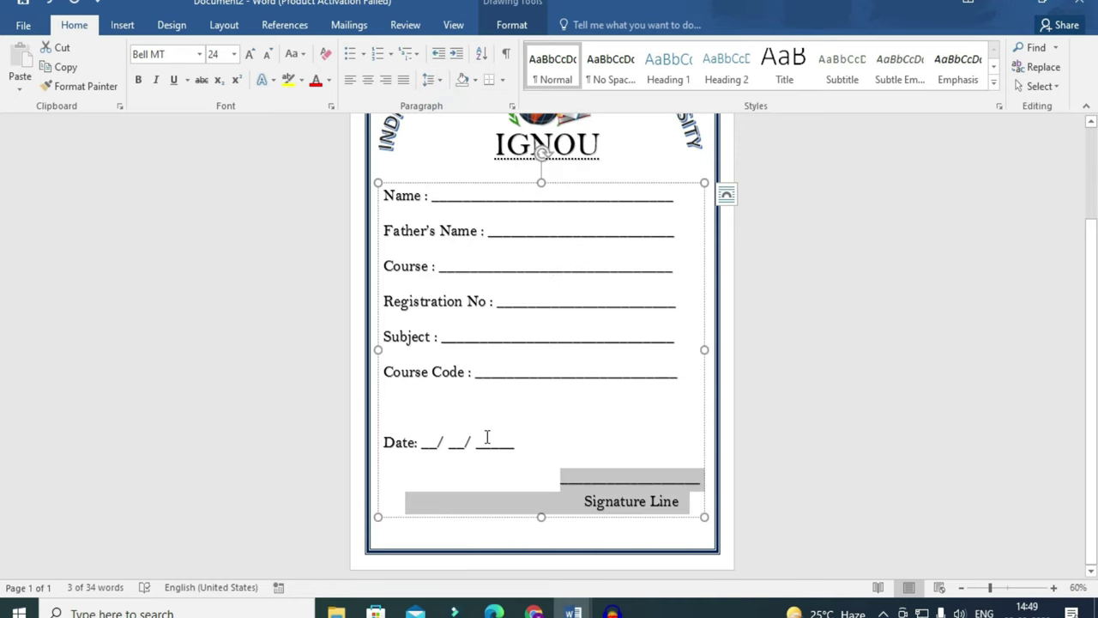
{"action": "scroll", "coordinate": [486, 437], "scroll_direction": "up", "scroll_amount": 3}
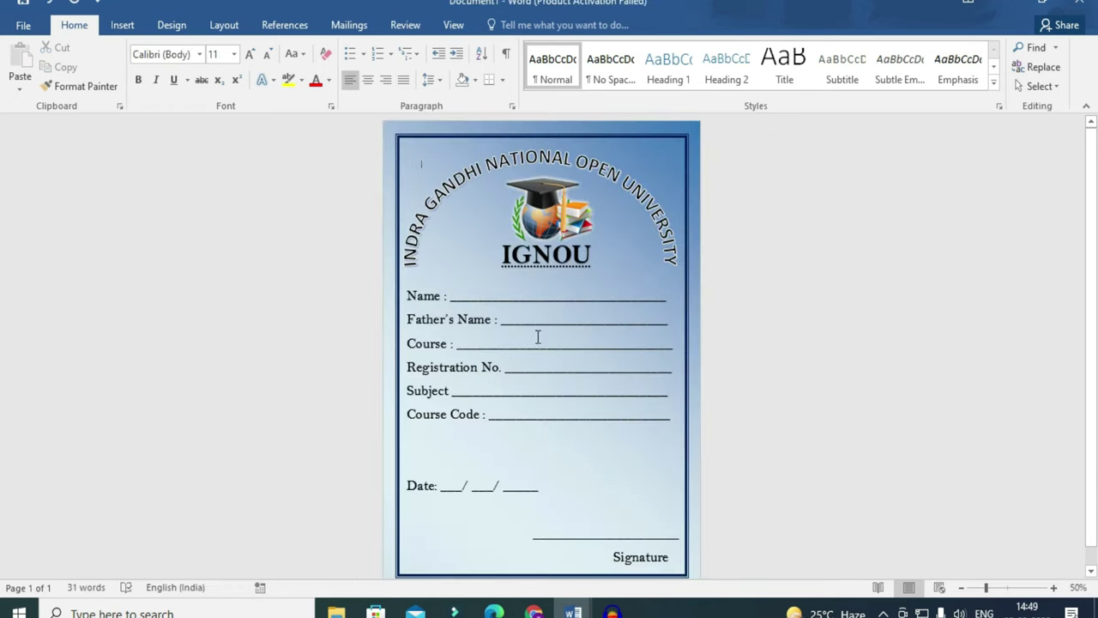
{"action": "left_click", "coordinate": [751, 230]}
{"action": "scroll", "coordinate": [625, 385], "scroll_direction": "down", "scroll_amount": 2}
{"action": "scroll", "coordinate": [626, 385], "scroll_direction": "up", "scroll_amount": 2}
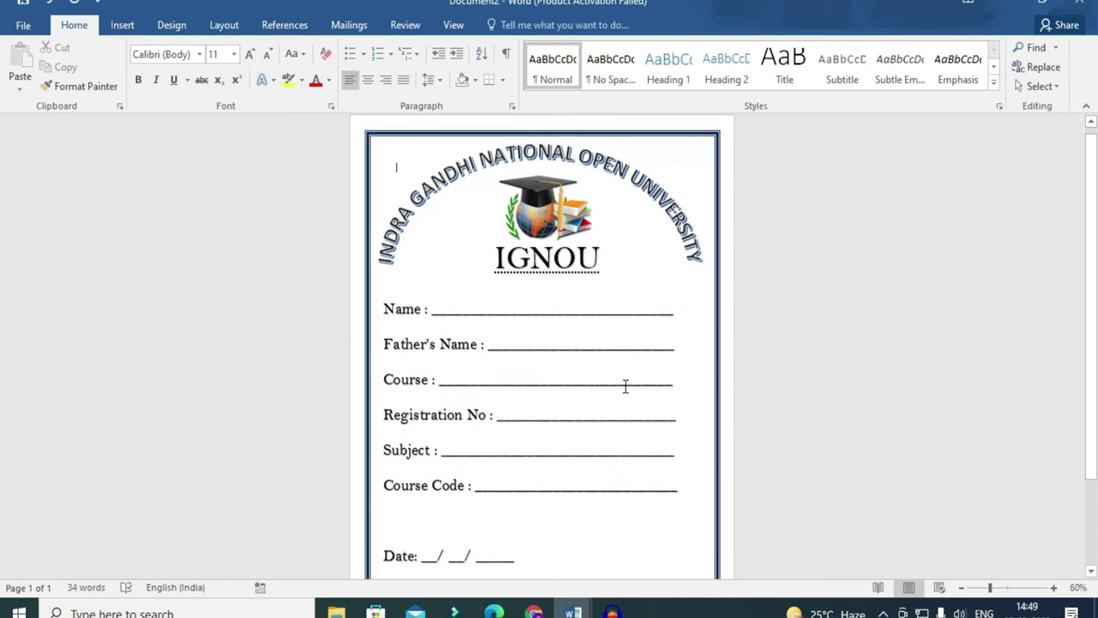
Start a one-colour blue page gradient through Page Color > Fill Effects, lightened.
{"action": "left_click", "coordinate": [171, 26]}
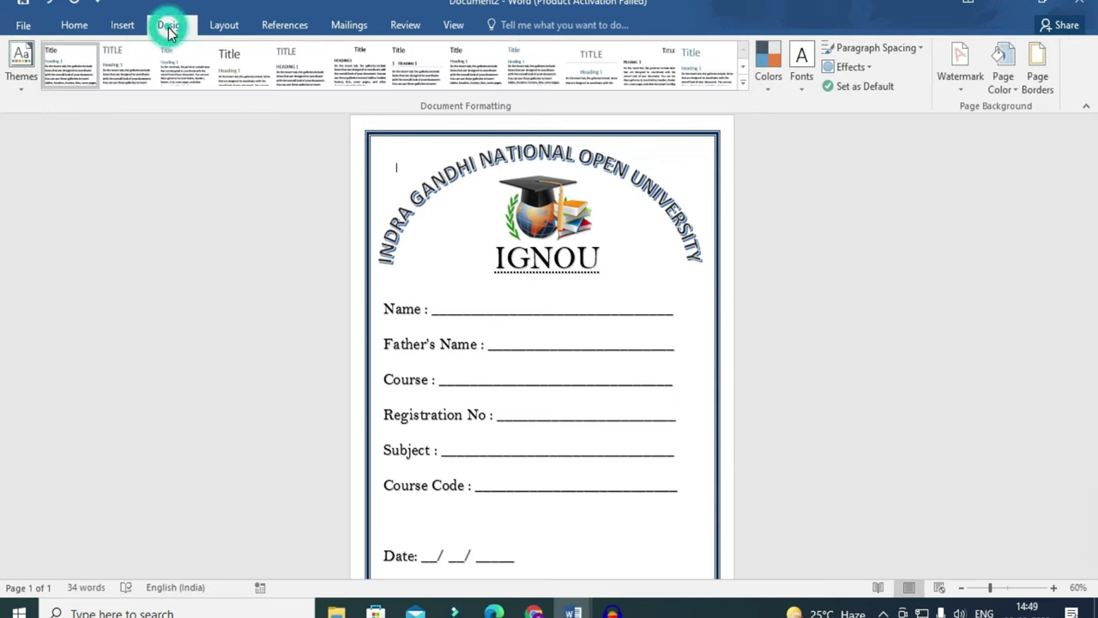
{"action": "left_click", "coordinate": [1007, 89]}
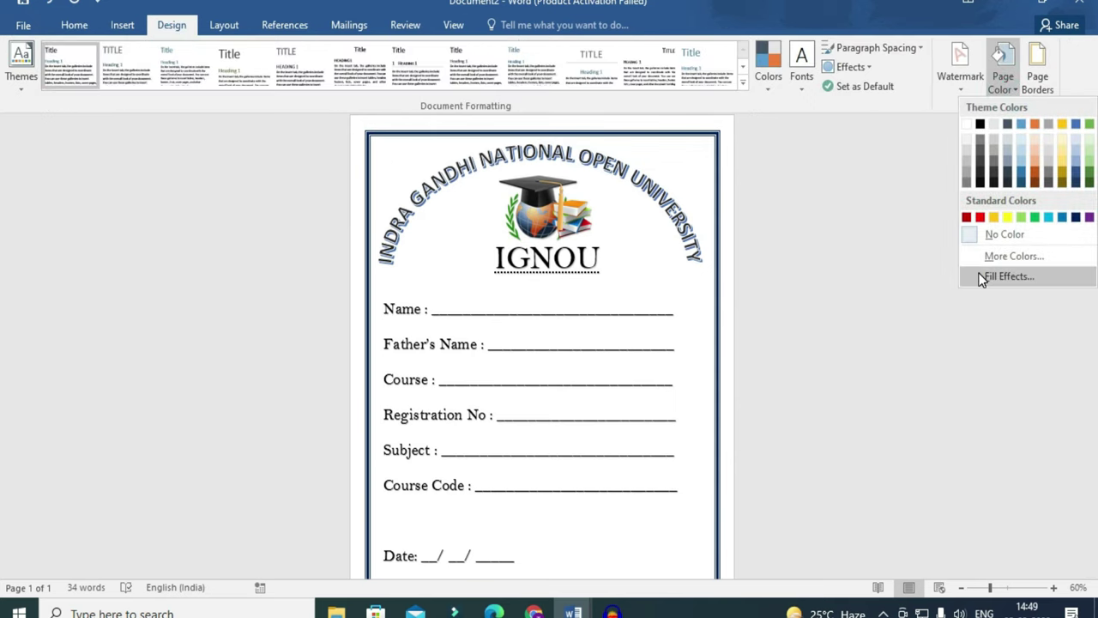
{"action": "left_click", "coordinate": [1007, 280]}
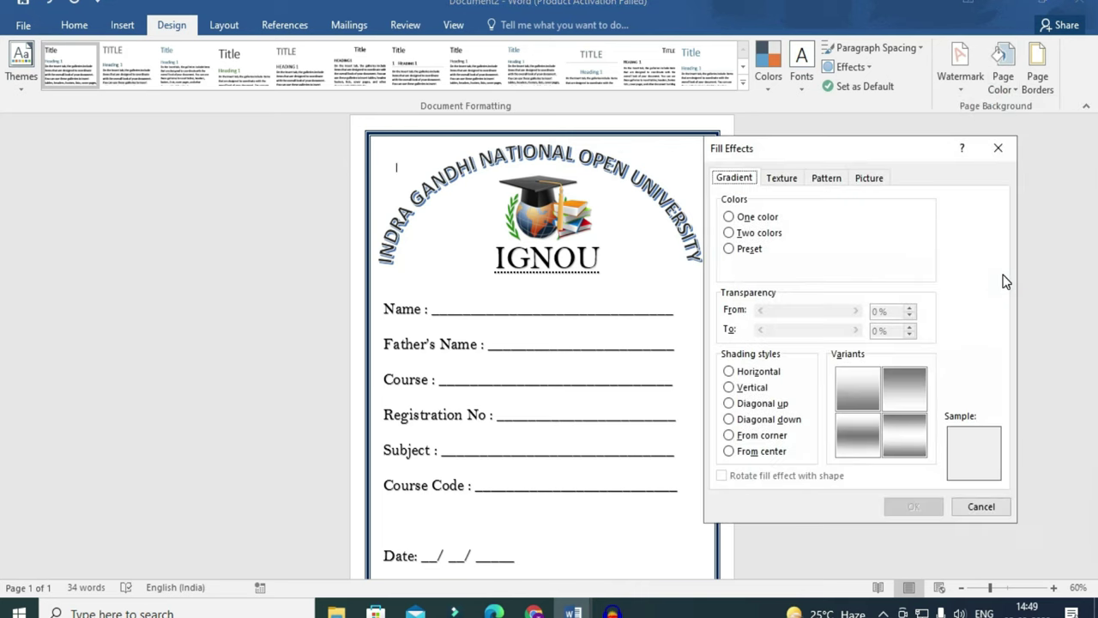
{"action": "left_click", "coordinate": [730, 217]}
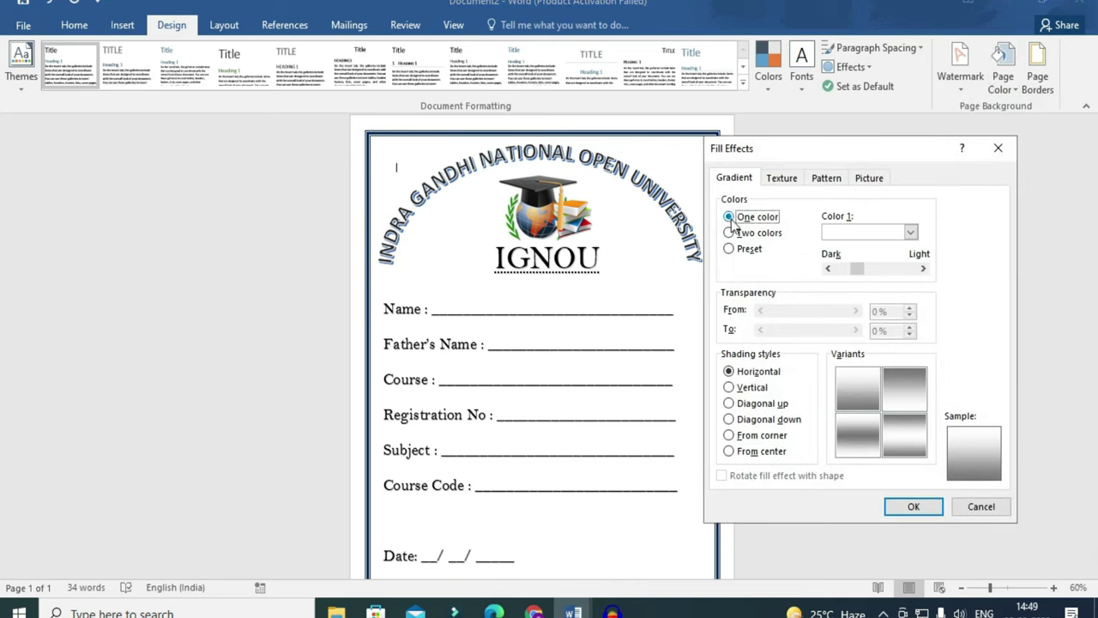
{"action": "left_click", "coordinate": [911, 234]}
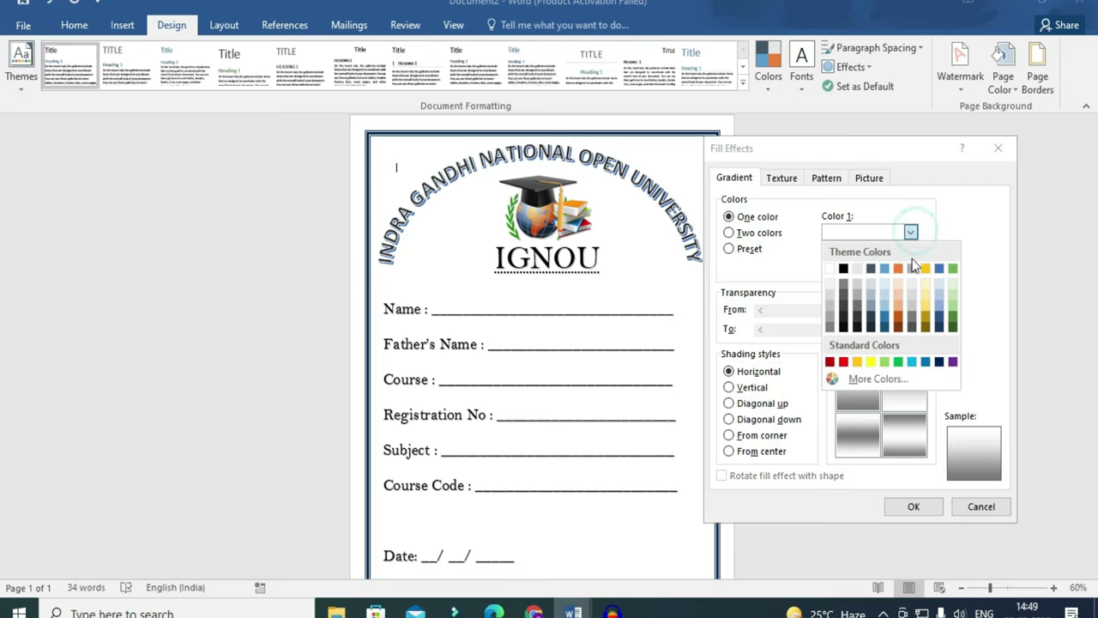
{"action": "left_click", "coordinate": [928, 361]}
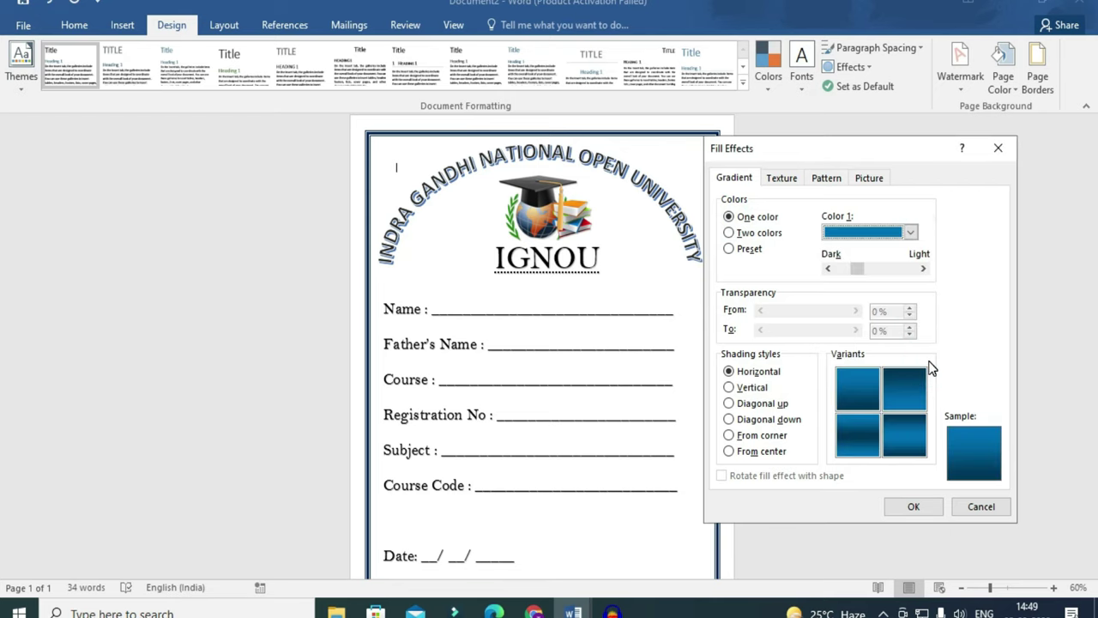
{"action": "left_click", "coordinate": [868, 269]}
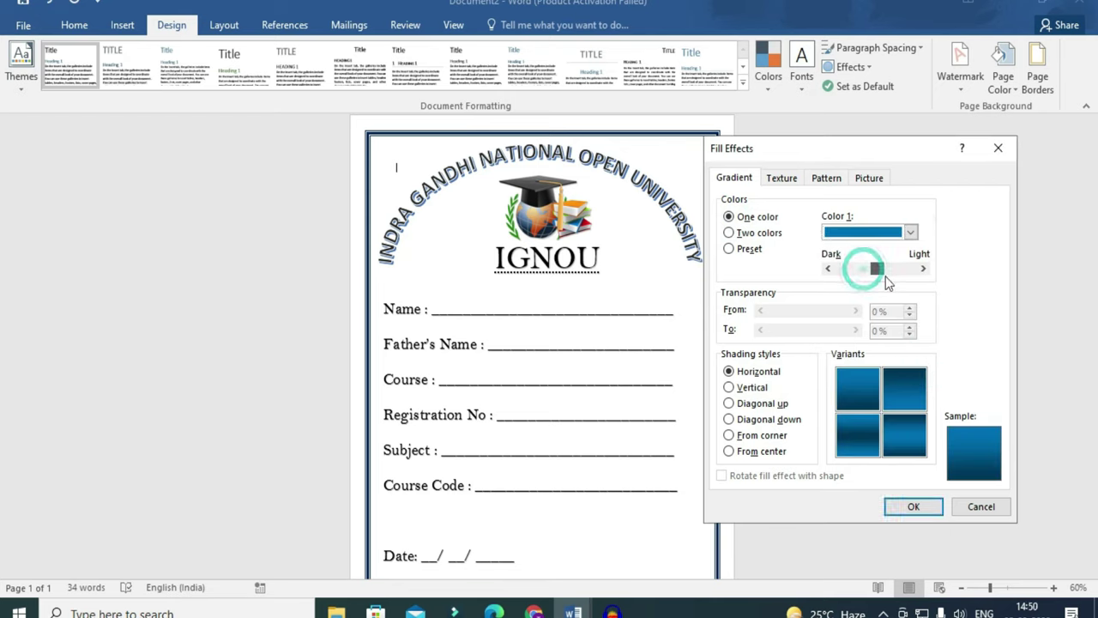
Try vertical and diagonal-up shading and light blue, then return to blue.
{"action": "left_click", "coordinate": [730, 388]}
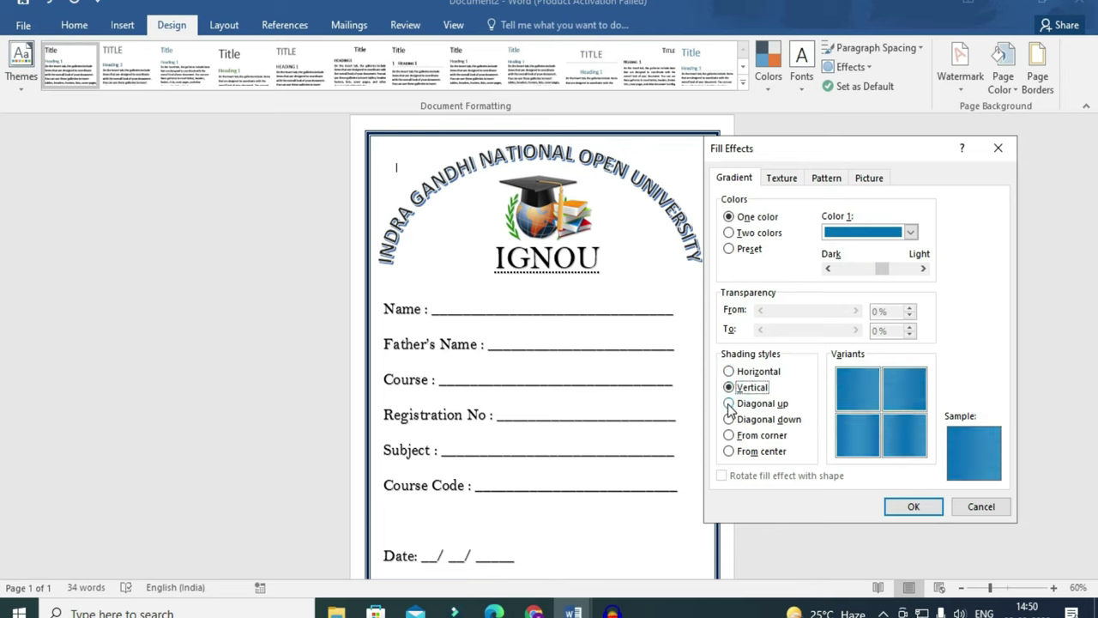
{"action": "left_click", "coordinate": [729, 404]}
{"action": "left_click", "coordinate": [729, 387]}
{"action": "left_click", "coordinate": [911, 231]}
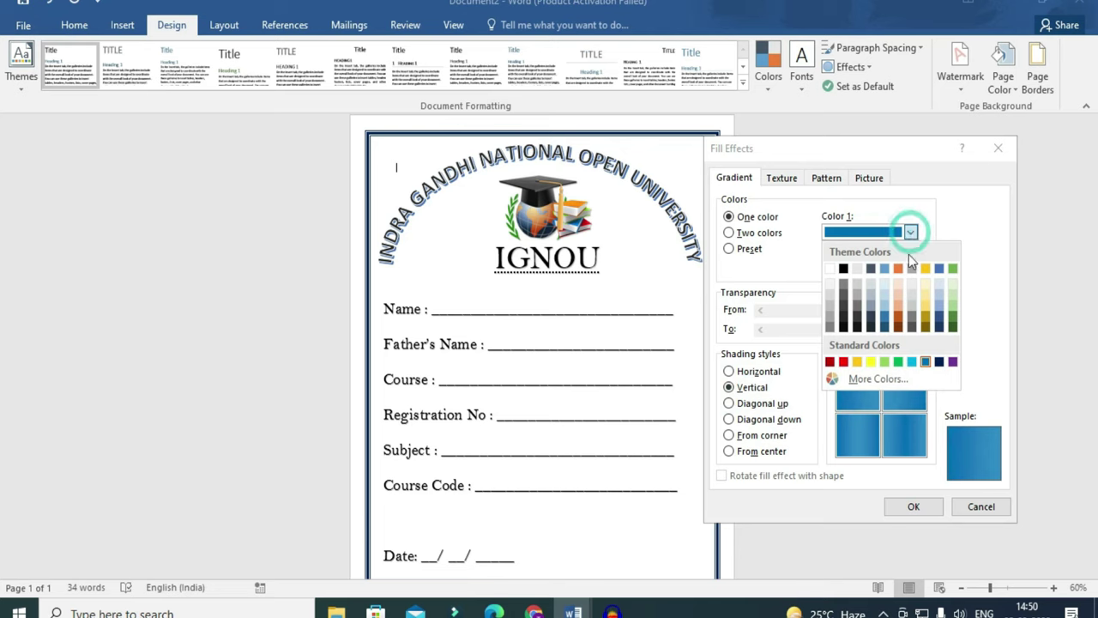
{"action": "left_click", "coordinate": [911, 362]}
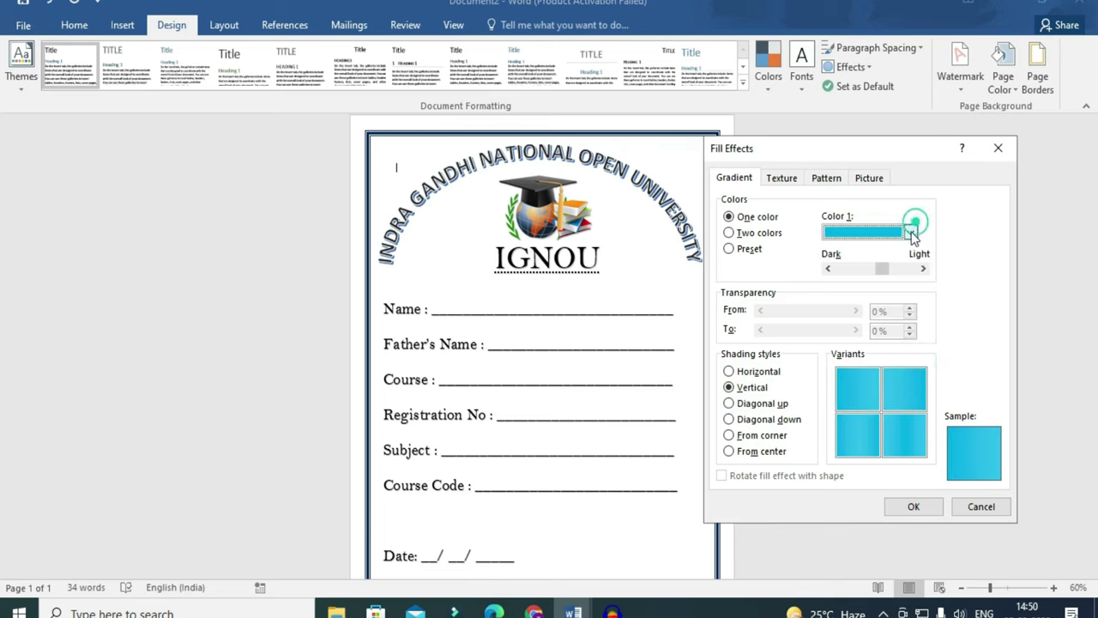
{"action": "left_click", "coordinate": [911, 232]}
{"action": "left_click", "coordinate": [928, 362]}
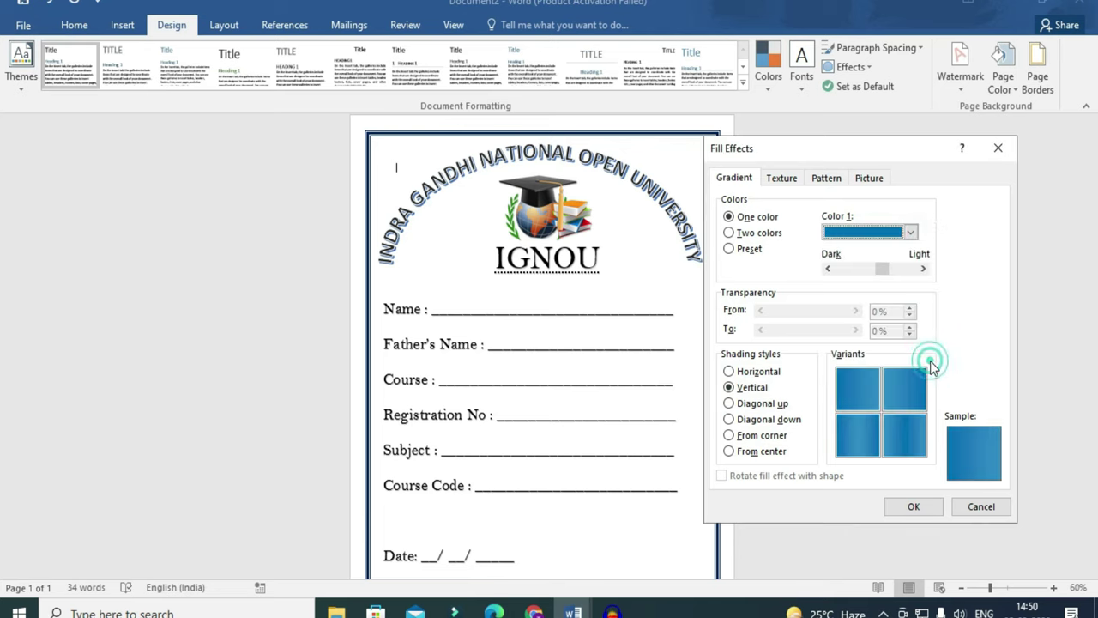
Fade the gradient to blue-to-white, choose a diagonal-down variant and apply it to the page.
{"action": "left_click_drag", "start_coordinate": [889, 272], "coordinate": [925, 273]}
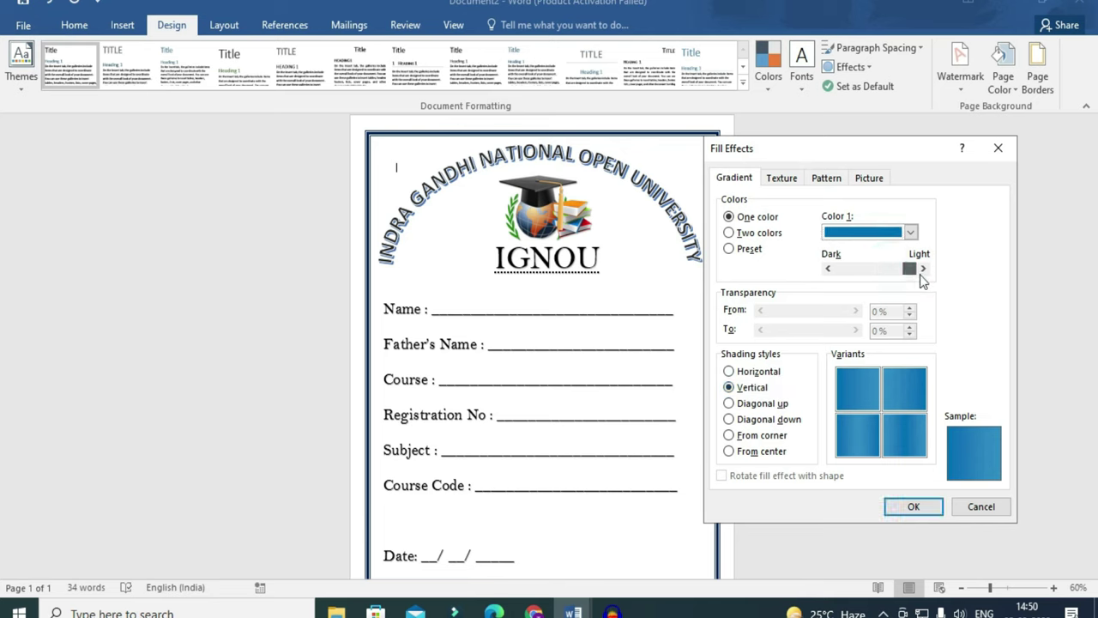
{"action": "left_click", "coordinate": [876, 392]}
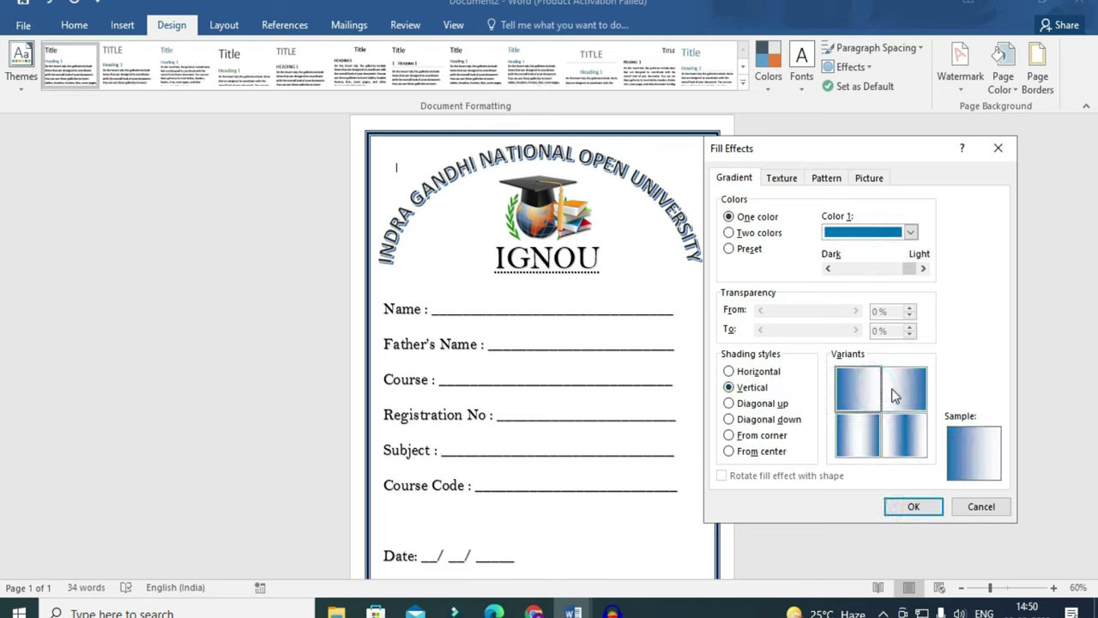
{"action": "left_click", "coordinate": [729, 403]}
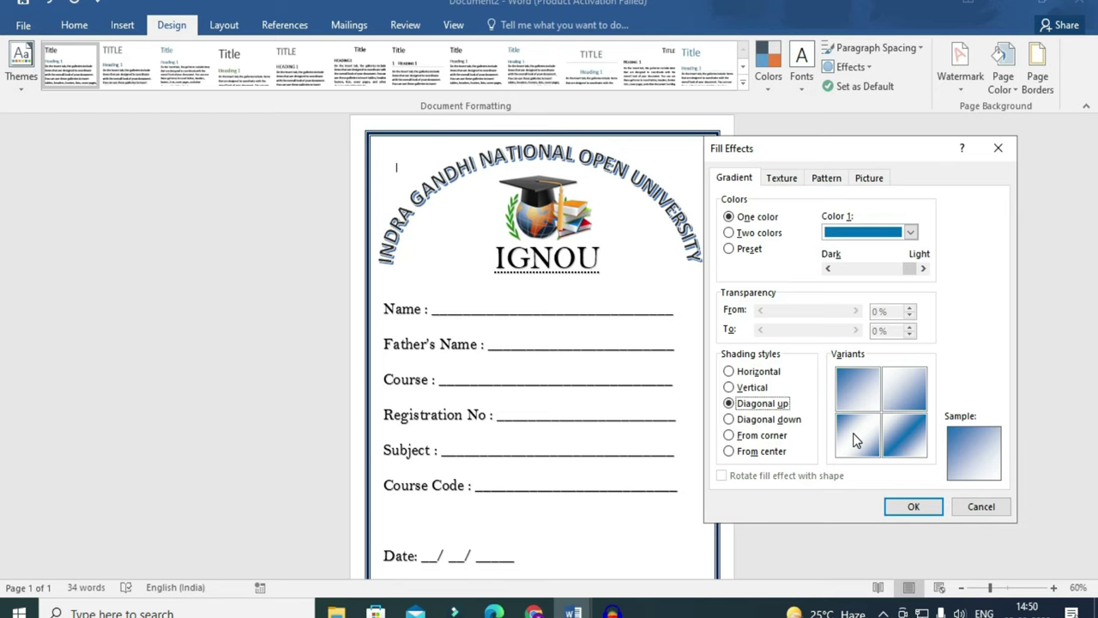
{"action": "left_click", "coordinate": [896, 396]}
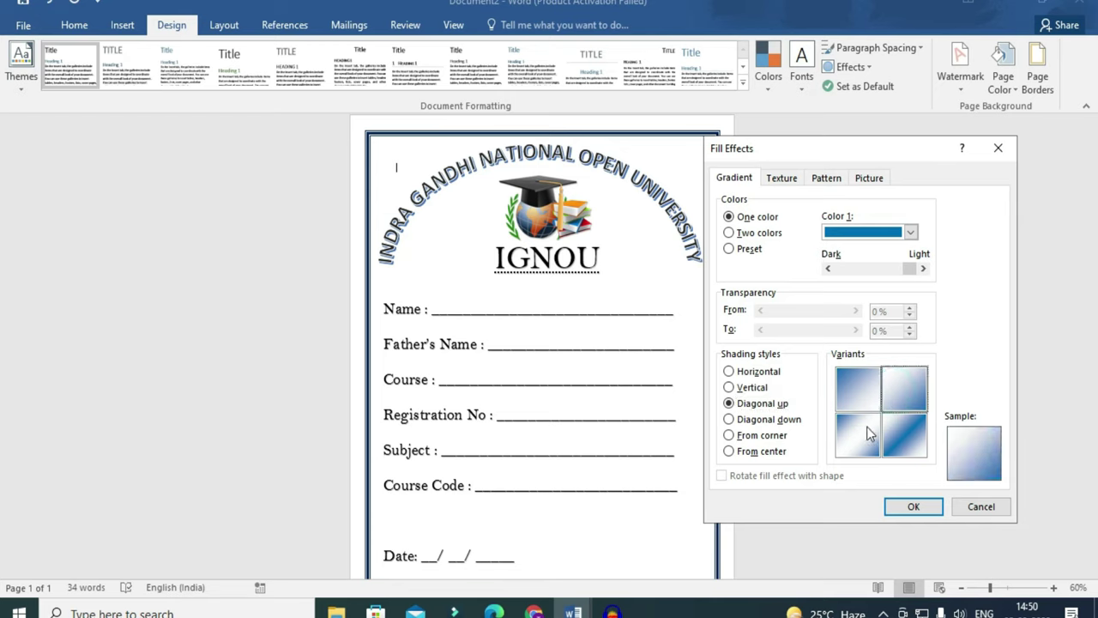
{"action": "left_click", "coordinate": [729, 419]}
{"action": "left_click", "coordinate": [856, 421]}
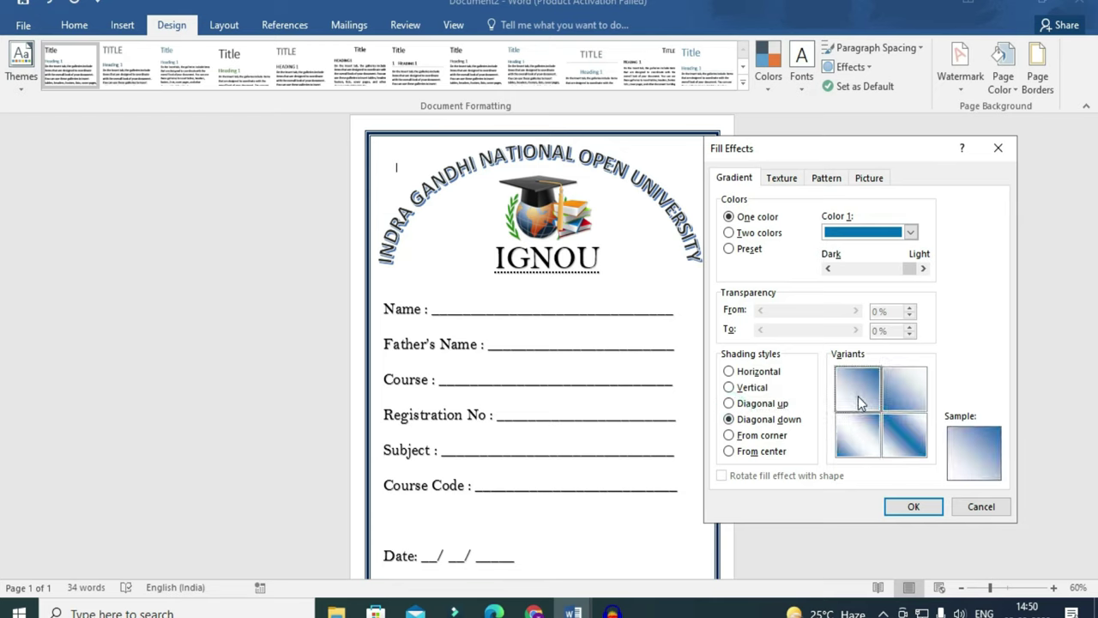
{"action": "left_click", "coordinate": [898, 504]}
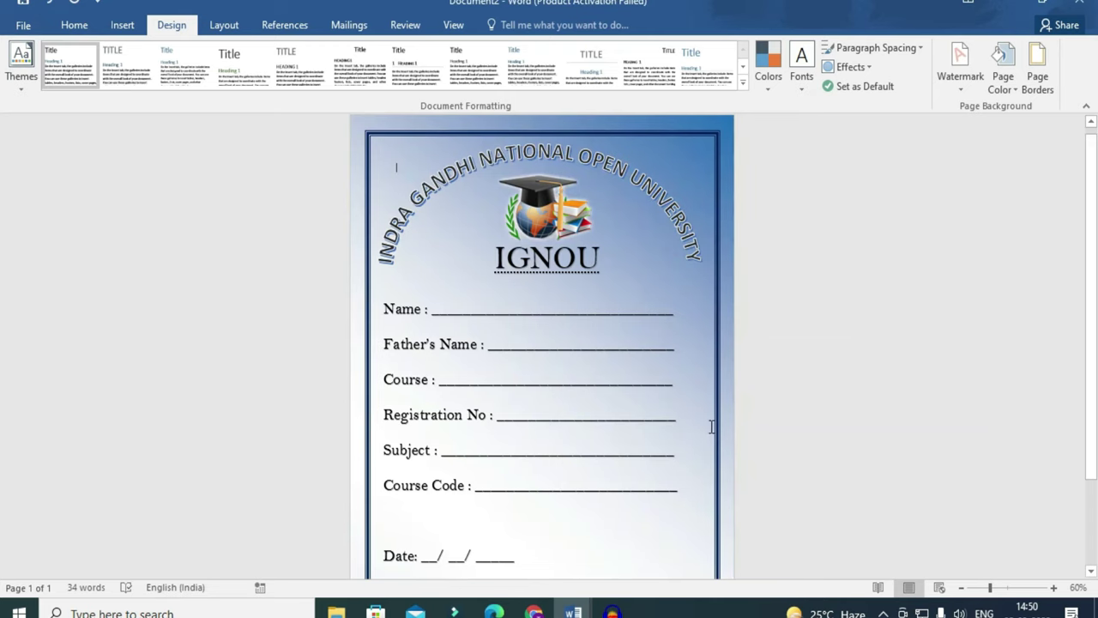
{"action": "scroll", "coordinate": [711, 426], "scroll_direction": "down", "scroll_amount": 2}
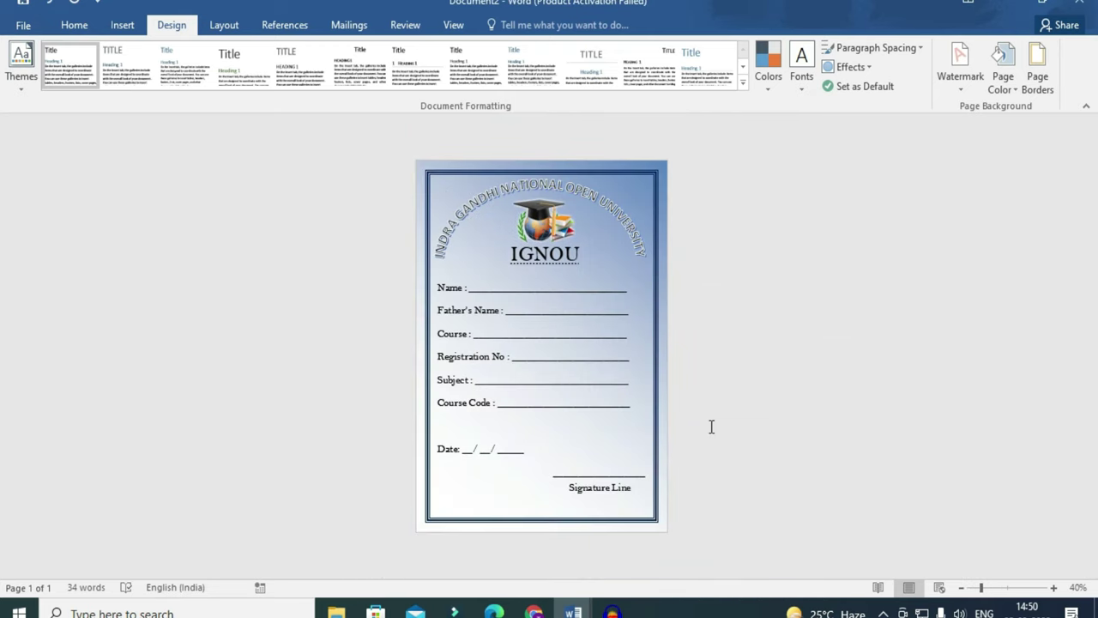
{"action": "scroll", "coordinate": [711, 426], "scroll_direction": "up", "scroll_amount": 1}
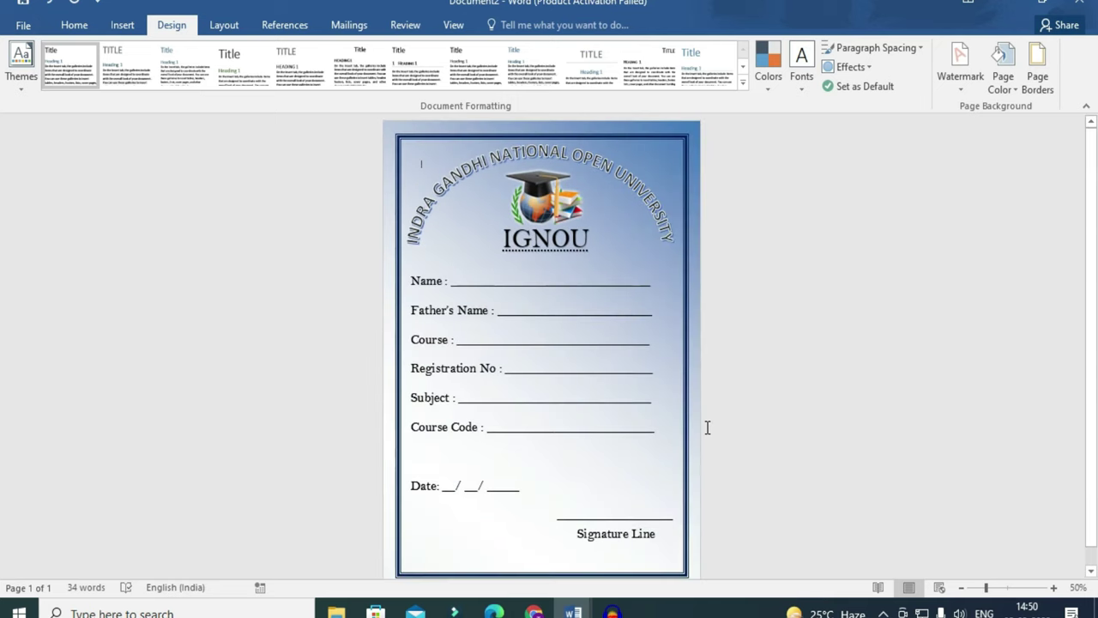